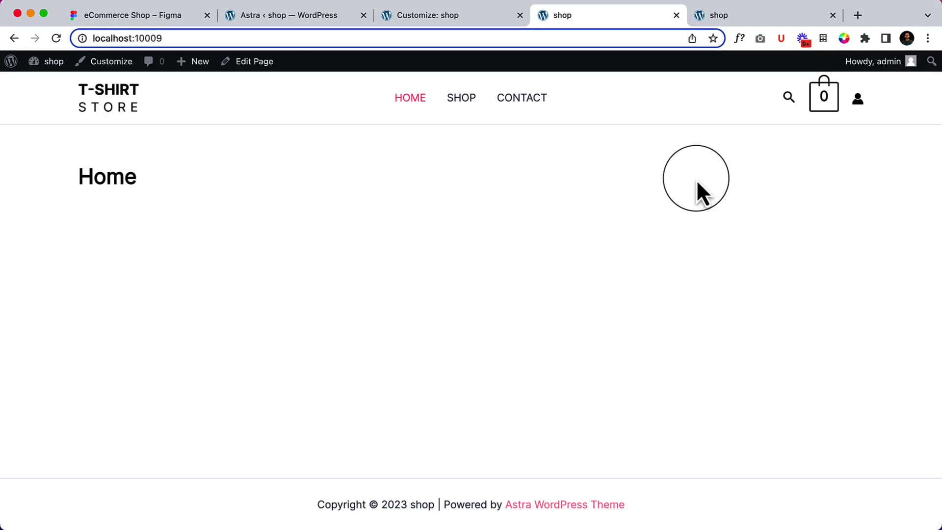
# Step: Return to the site customizer and open the Header Builder in tablet view
pyautogui.click(414, 16)
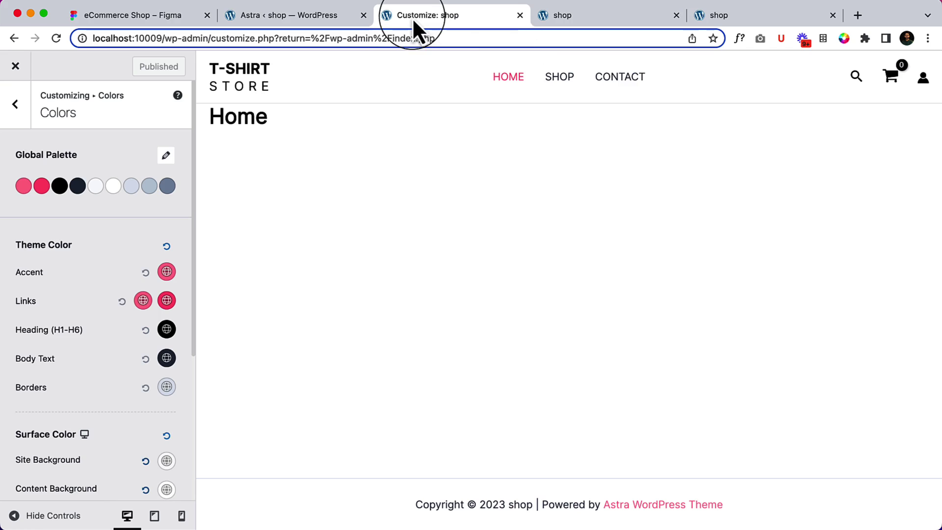
pyautogui.click(15, 104)
pyautogui.click(10, 117)
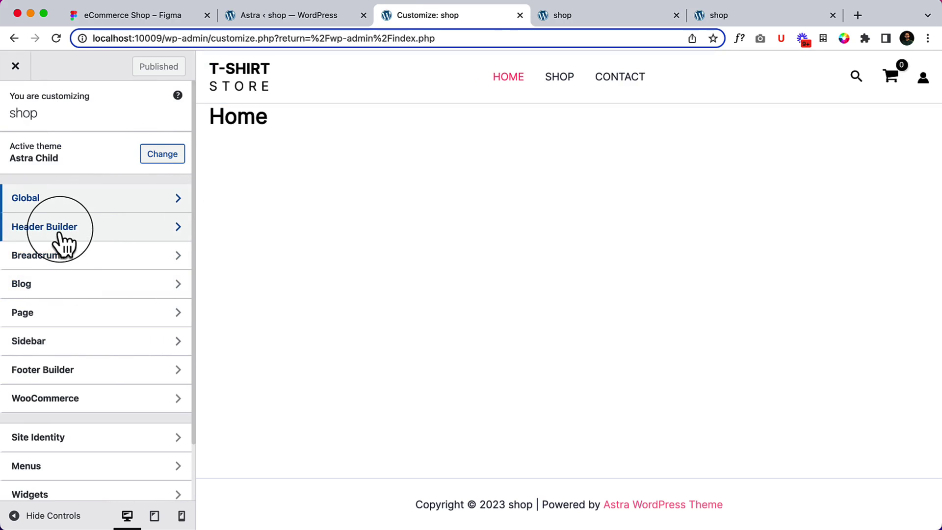
pyautogui.click(78, 227)
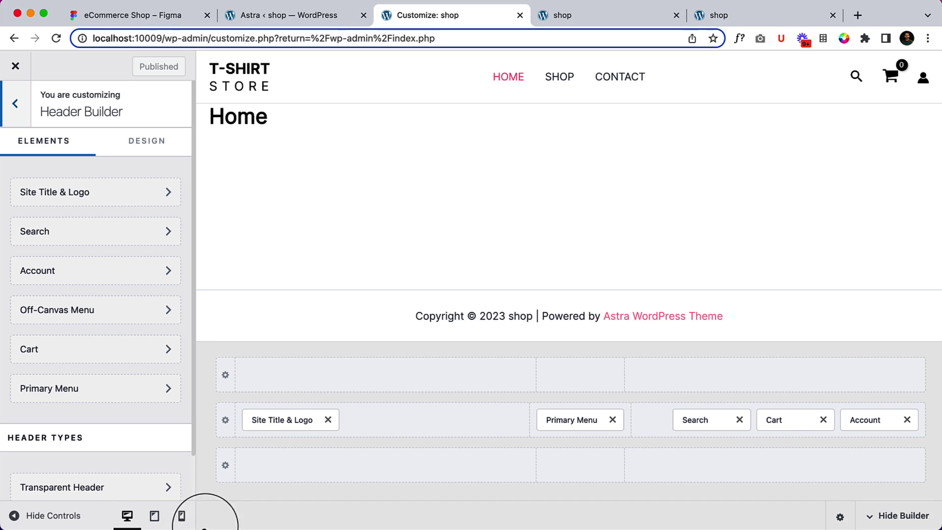
pyautogui.click(155, 517)
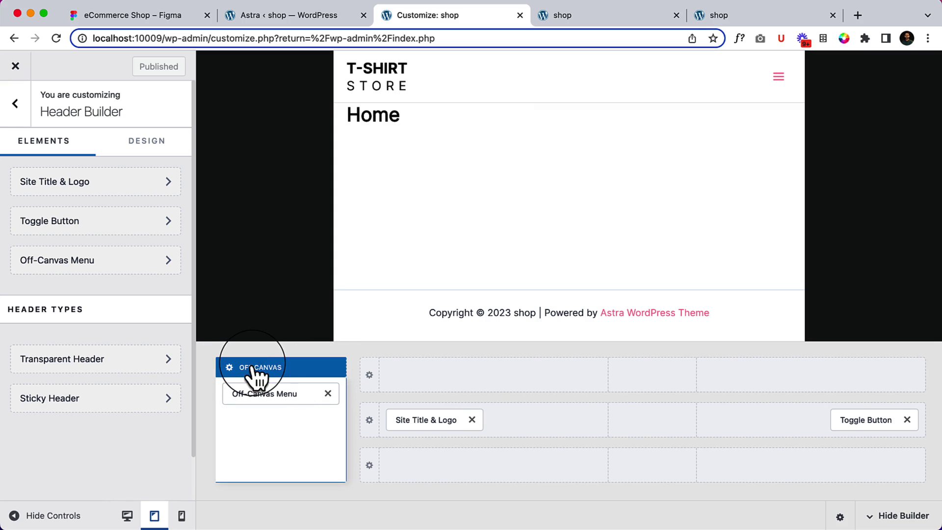
# Step: Add the Button 1 and Account elements to the off-canvas area below the Off-Canvas Menu
pyautogui.moveTo(270, 444)
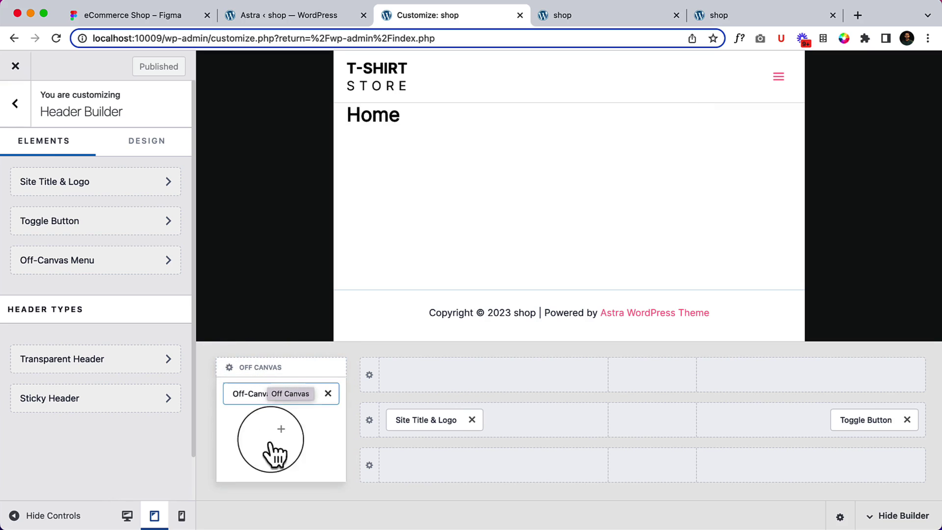
pyautogui.click(293, 439)
pyautogui.click(260, 189)
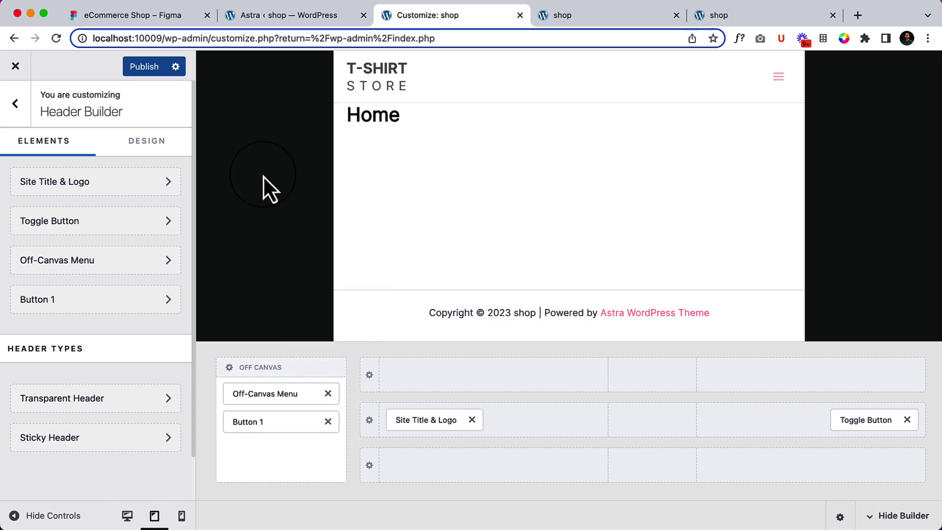
pyautogui.click(288, 459)
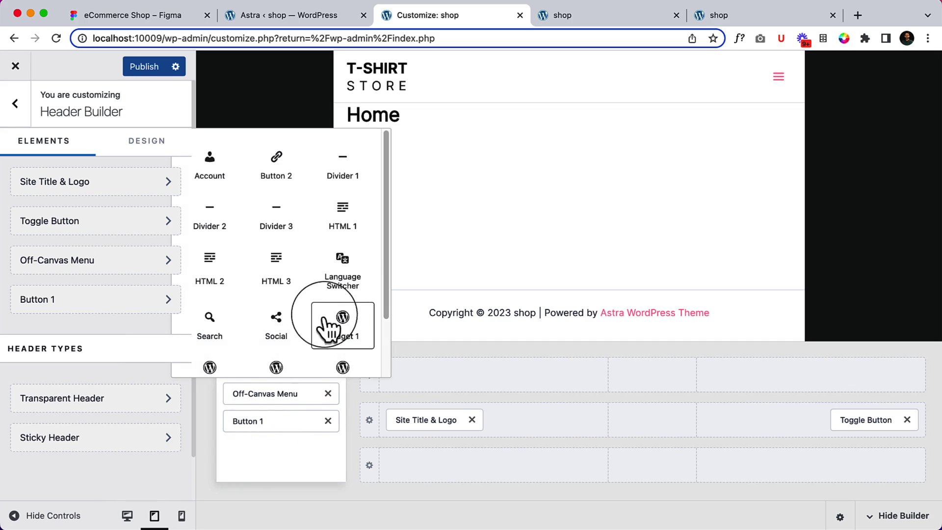
pyautogui.click(216, 169)
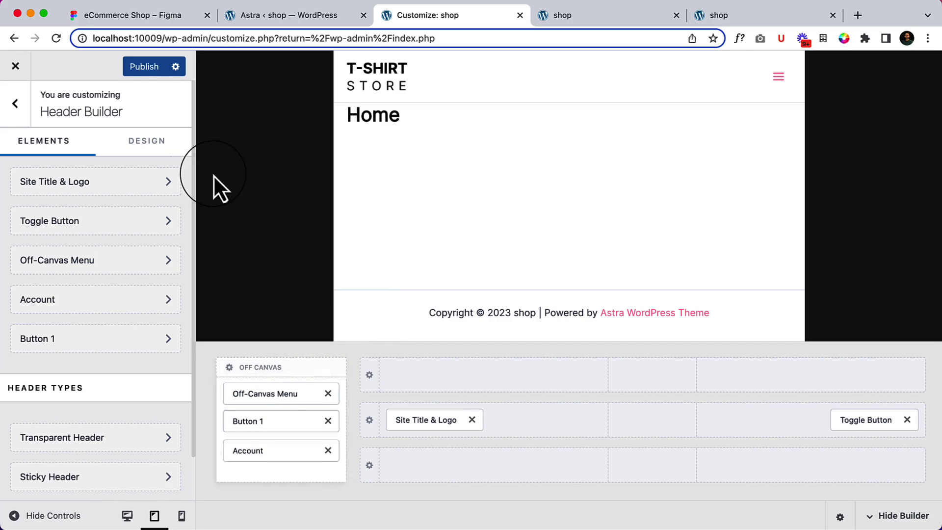
# Step: Expand the toggle menu in the tablet preview and check its links and the added elements
pyautogui.click(778, 81)
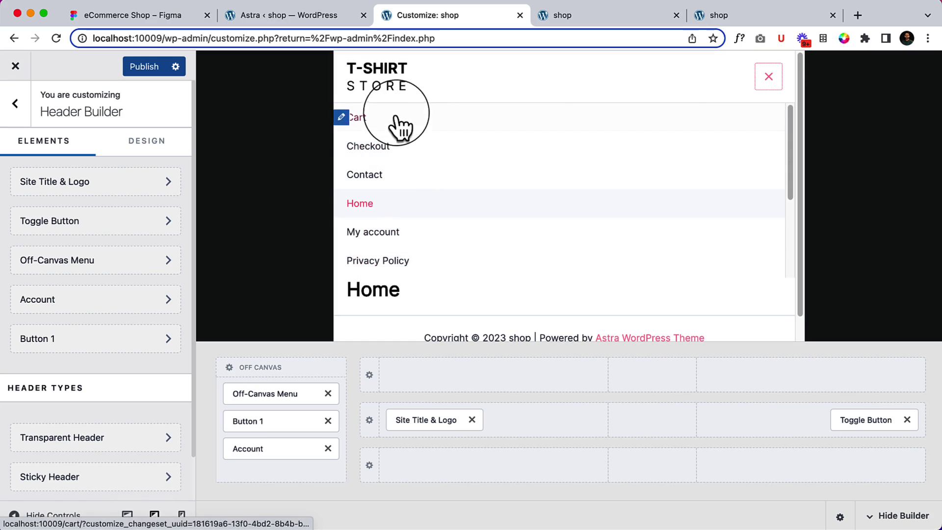
pyautogui.scroll(-1, 415, 265)
pyautogui.scroll(-4, 422, 240)
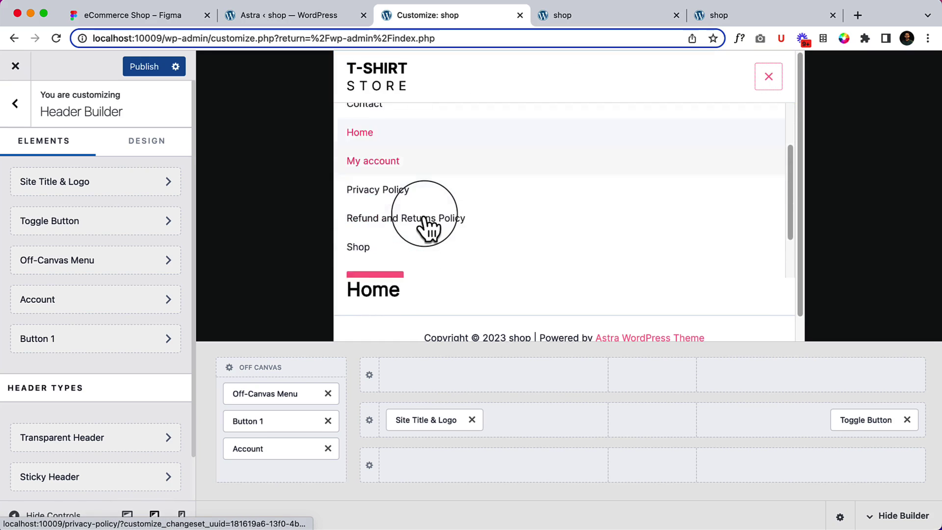
pyautogui.scroll(5, 430, 227)
pyautogui.scroll(-4, 426, 216)
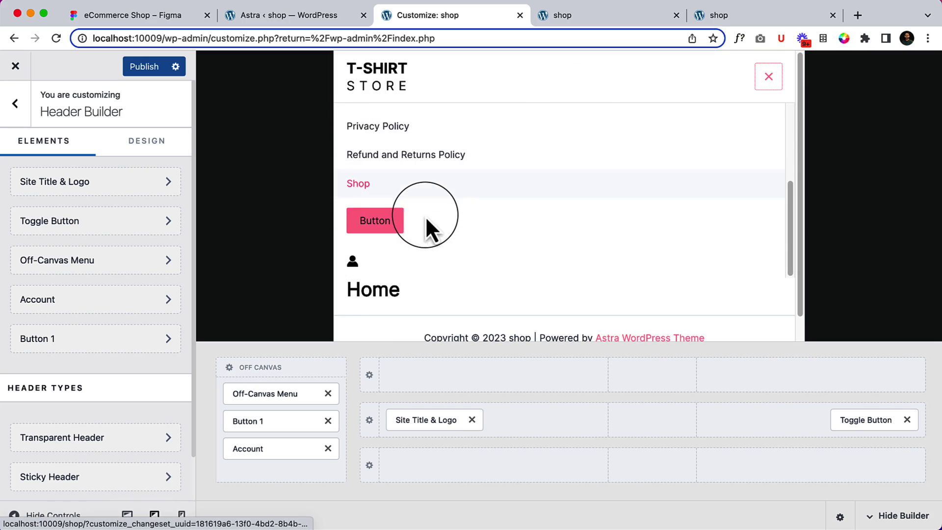
pyautogui.scroll(5, 427, 223)
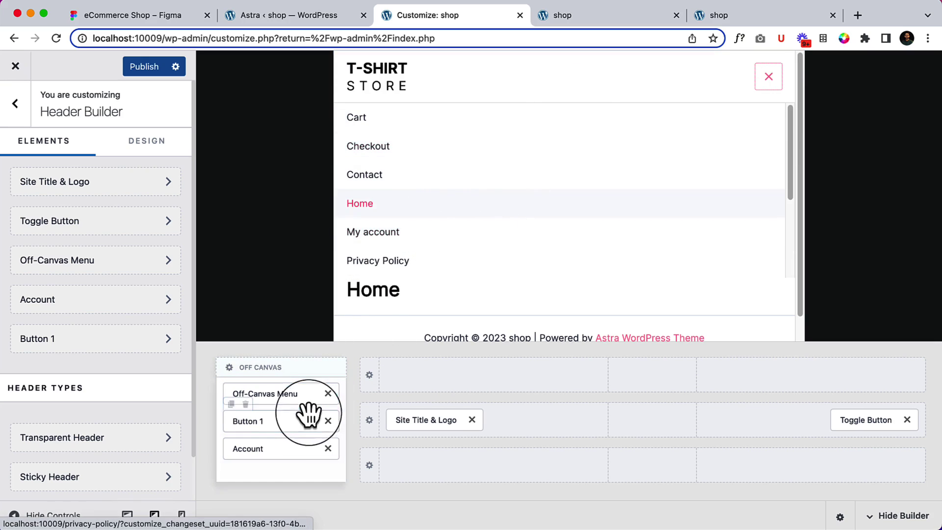
# Step: Remove Button 1 and Account from the off-canvas area
pyautogui.click(328, 421)
pyautogui.click(328, 421)
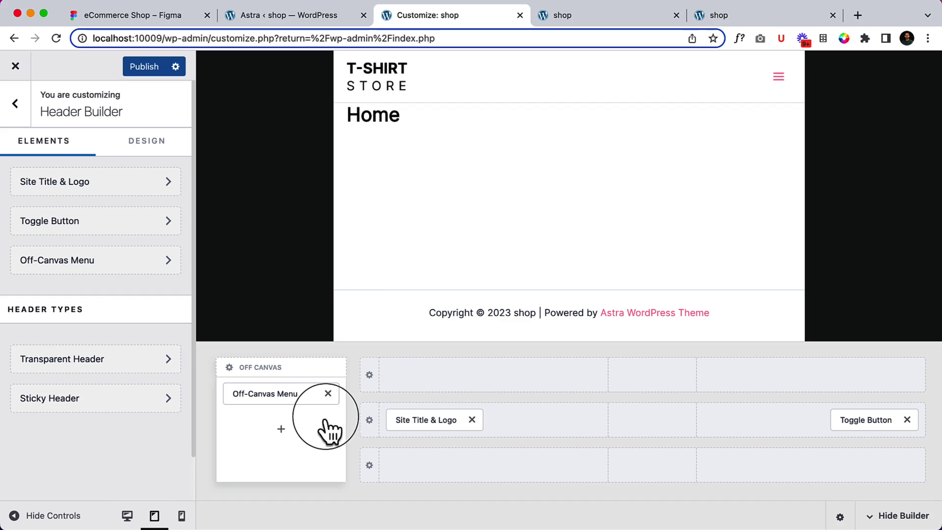
# Step: Expand the toggle menu in the tablet preview and publish the header
pyautogui.click(779, 77)
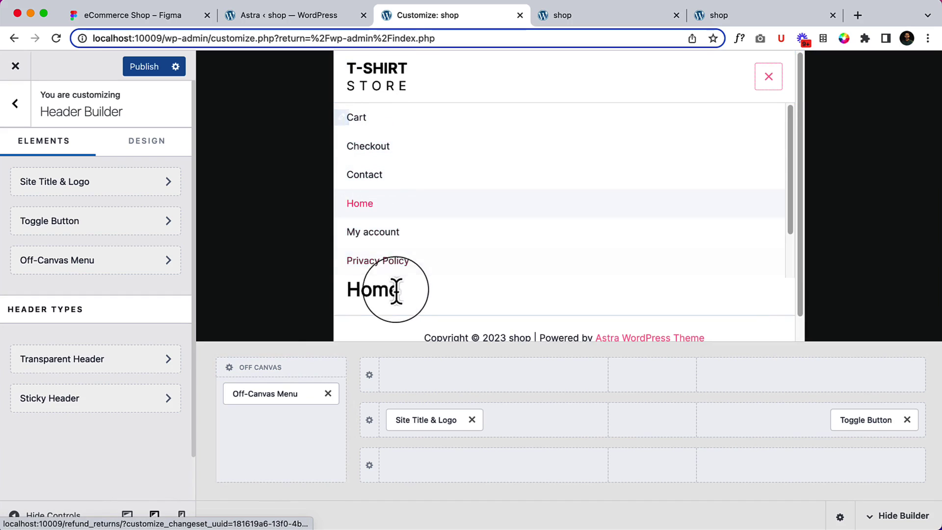
pyautogui.click(142, 68)
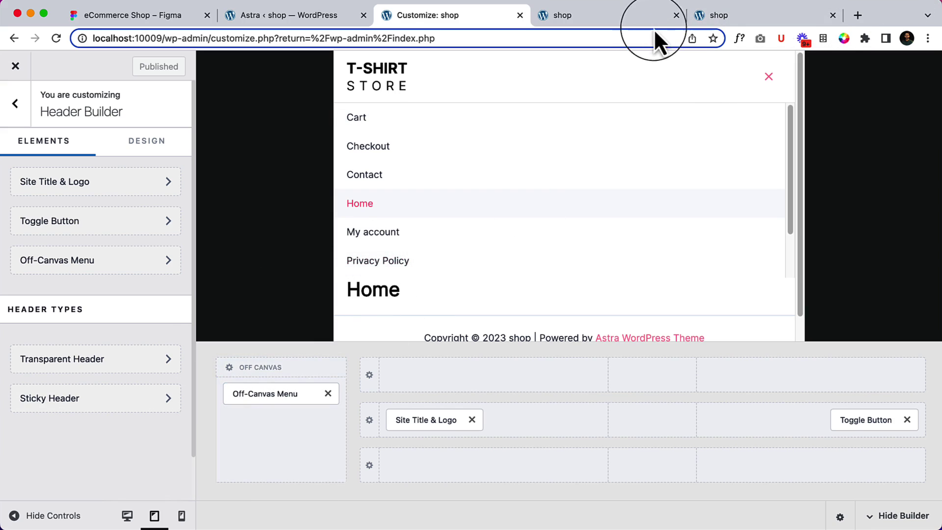
# Step: Open the live shop home page and show it in the developer tools' responsive device view
pyautogui.click(643, 17)
pyautogui.rightClick(385, 225)
pyautogui.click(412, 261)
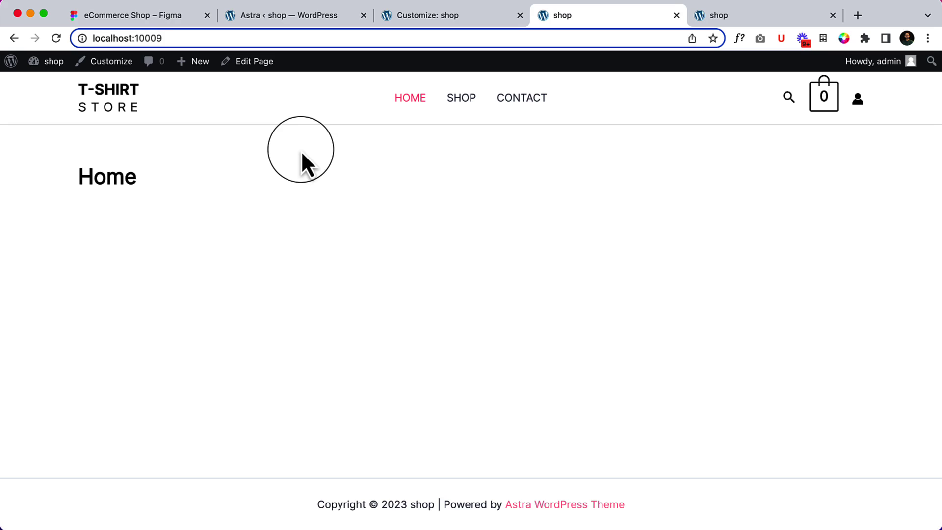
pyautogui.rightClick(470, 179)
pyautogui.click(529, 374)
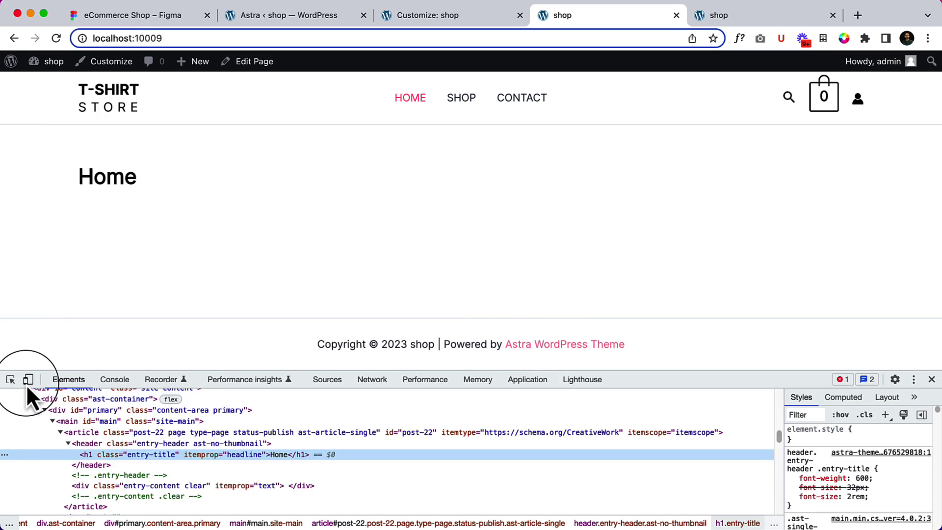
pyautogui.click(28, 382)
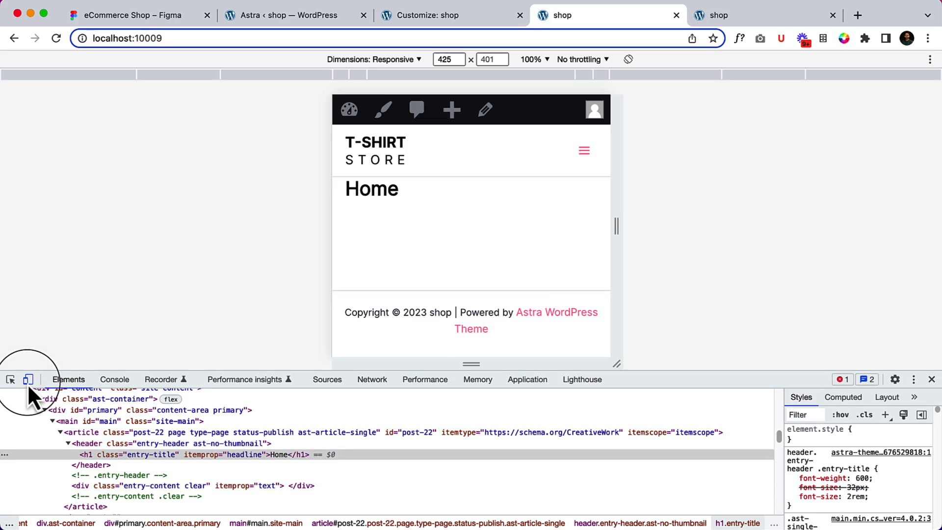
# Step: Check the links in the expanded mobile menu, then leave the responsive device view
pyautogui.click(586, 153)
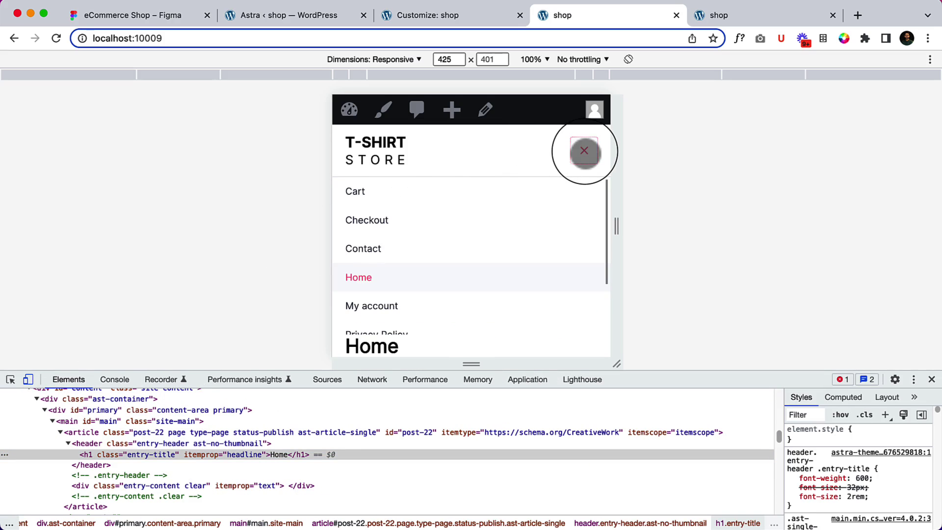
pyautogui.scroll(-5, 484, 178)
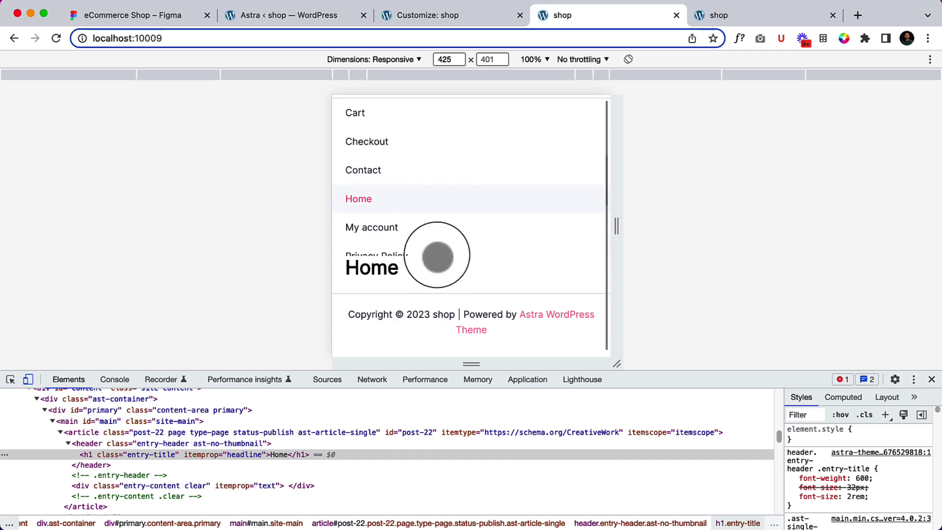
pyautogui.scroll(3, 458, 187)
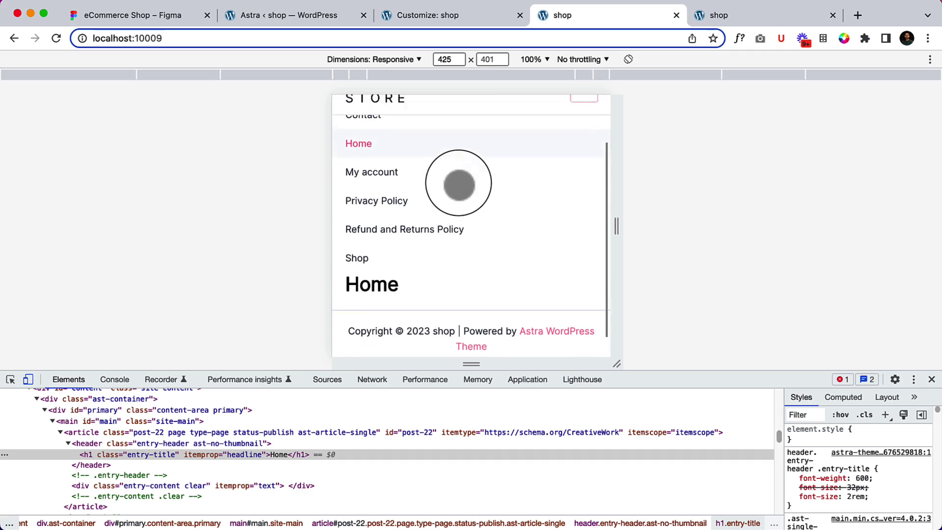
pyautogui.click(28, 380)
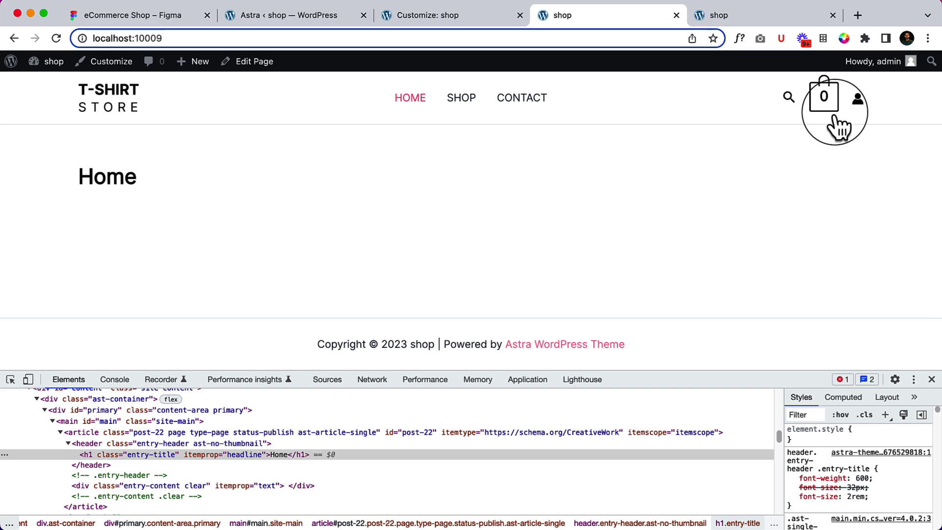
# Step: Back in the customizer, remove the Off-Canvas Menu from the off-canvas area and look through the elements available for it
pyautogui.click(422, 13)
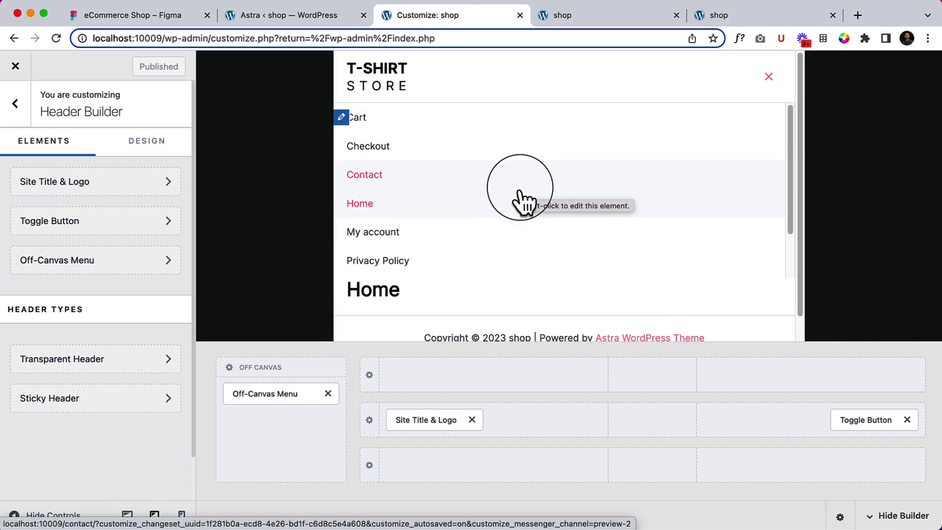
pyautogui.click(327, 394)
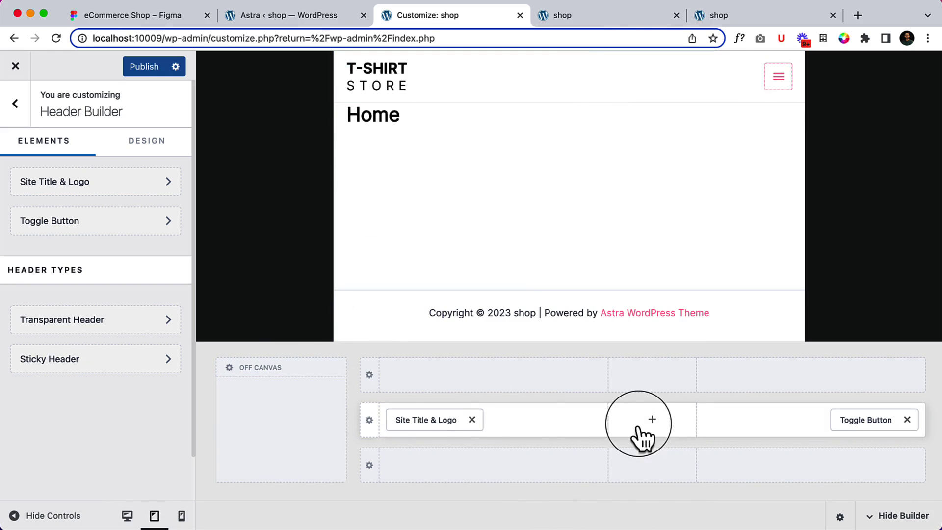
pyautogui.click(281, 434)
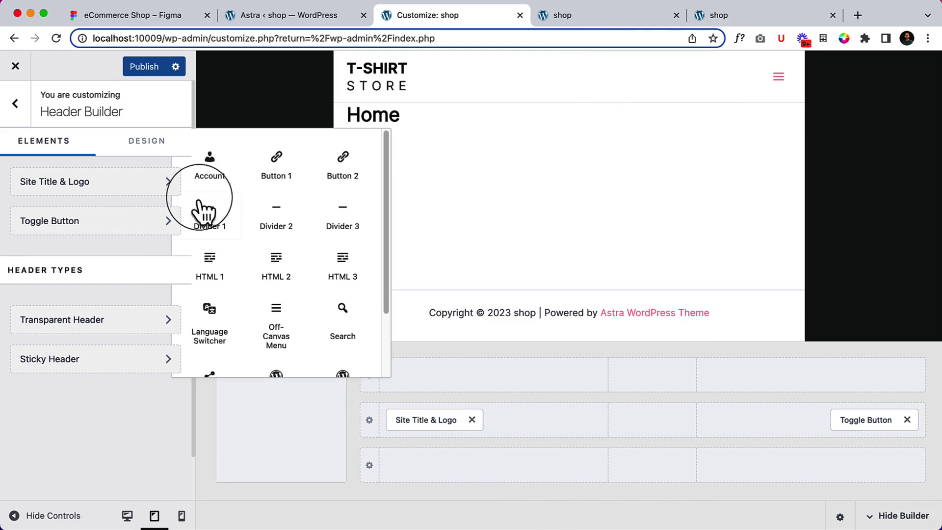
pyautogui.scroll(-3, 332, 284)
pyautogui.scroll(-1, 344, 292)
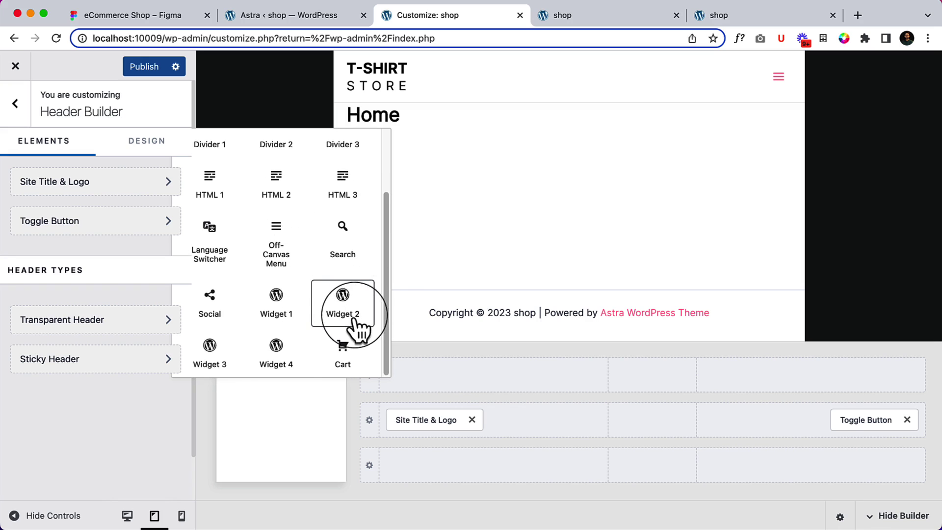
pyautogui.scroll(3, 275, 227)
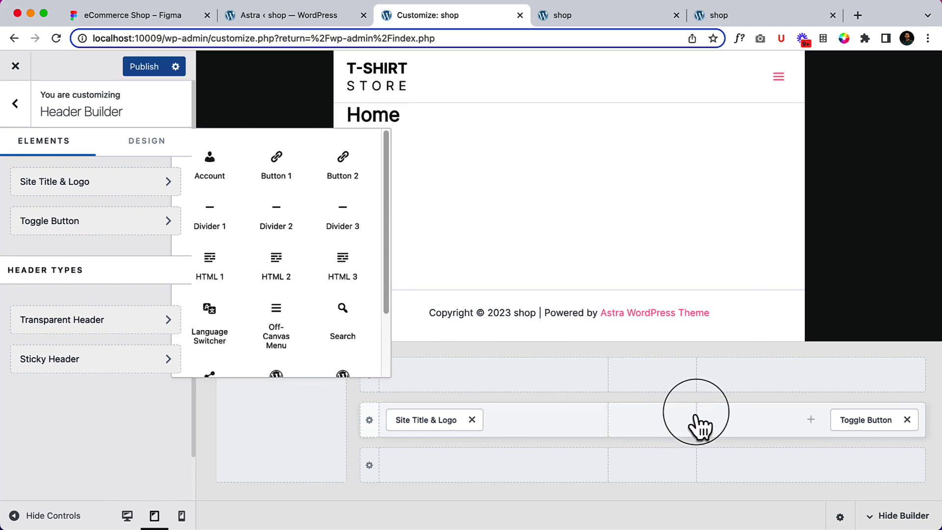
# Step: Try the Primary Menu in the off-canvas area, adding it through the middle of the main header row, and remove it again
pyautogui.click(653, 421)
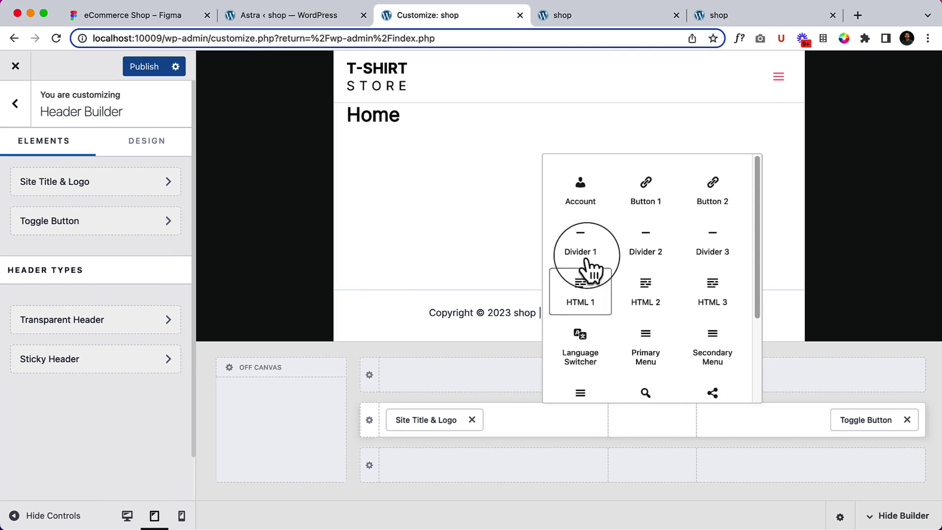
pyautogui.scroll(-1, 672, 309)
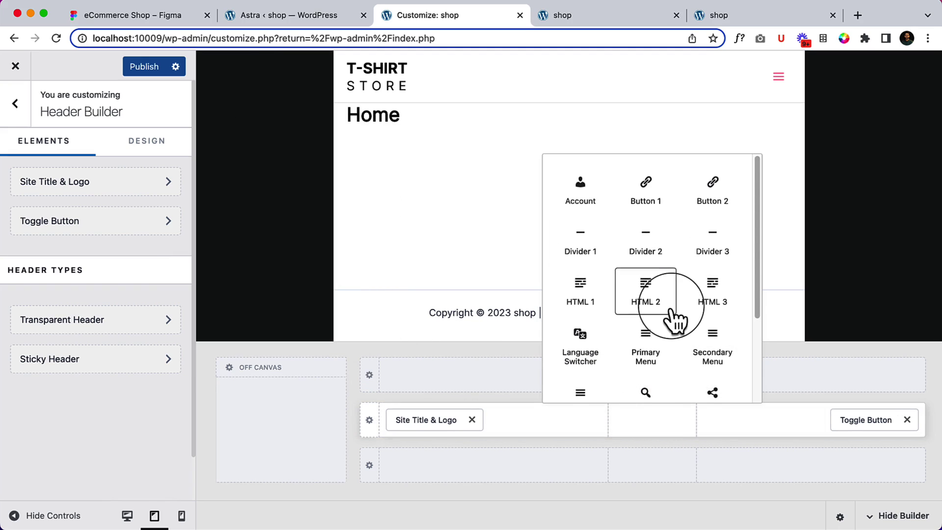
pyautogui.click(647, 344)
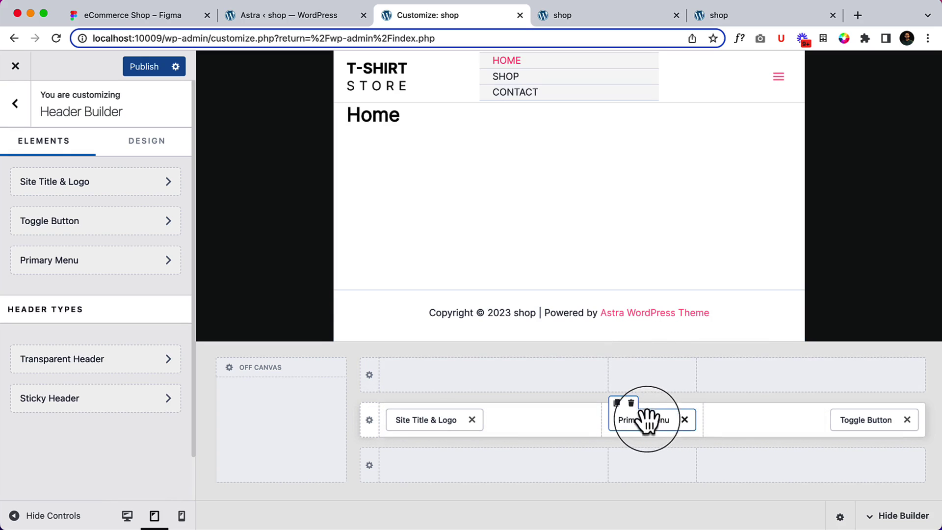
pyautogui.moveTo(658, 422); pyautogui.dragTo(304, 435)
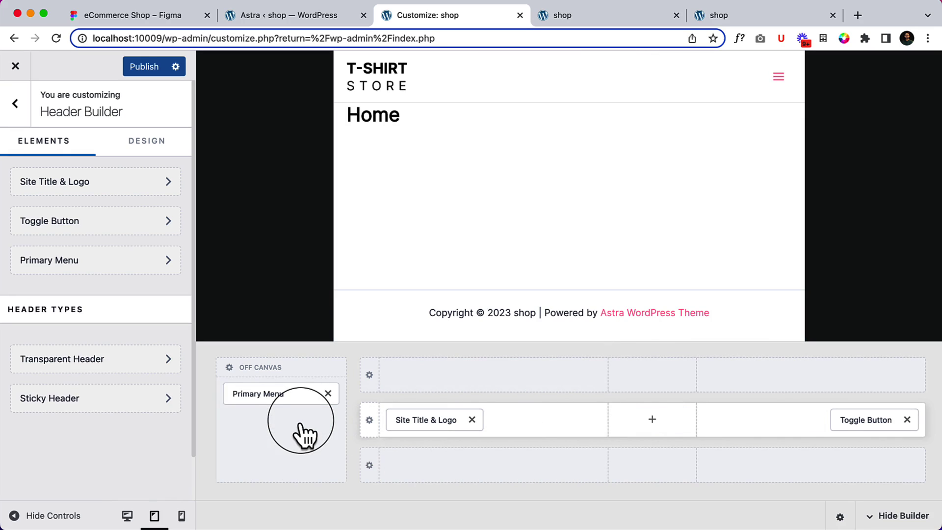
pyautogui.click(778, 79)
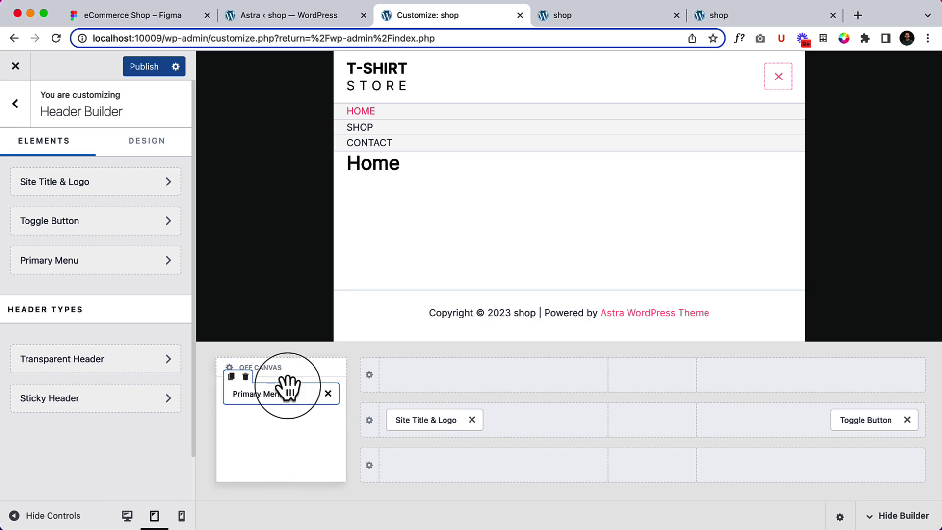
pyautogui.click(328, 393)
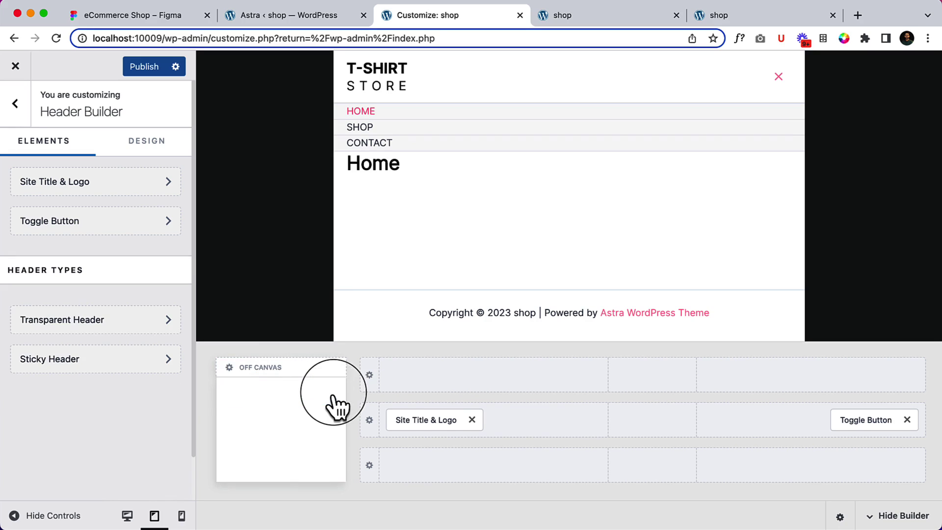
# Step: Add the Off-Canvas Menu element to the off-canvas area of the header and publish the changes
pyautogui.click(283, 422)
pyautogui.scroll(-2, 280, 297)
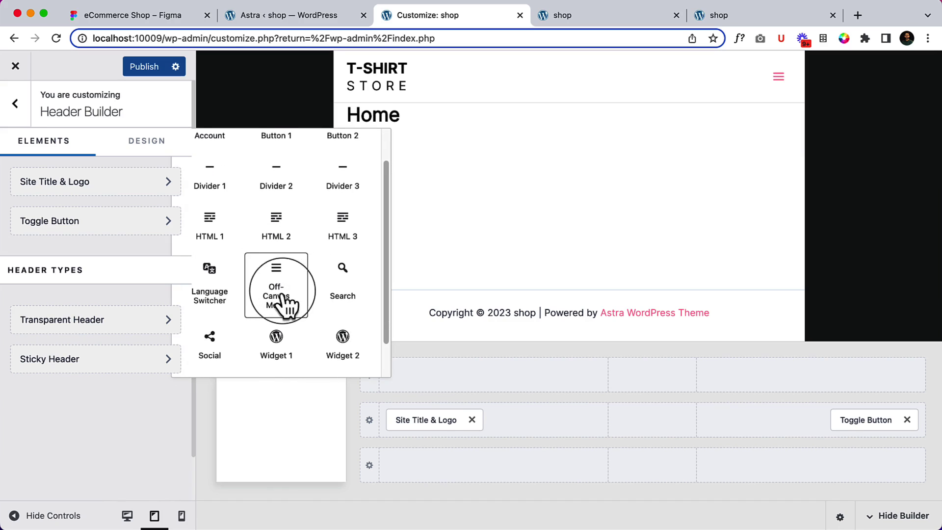
pyautogui.scroll(-2, 337, 301)
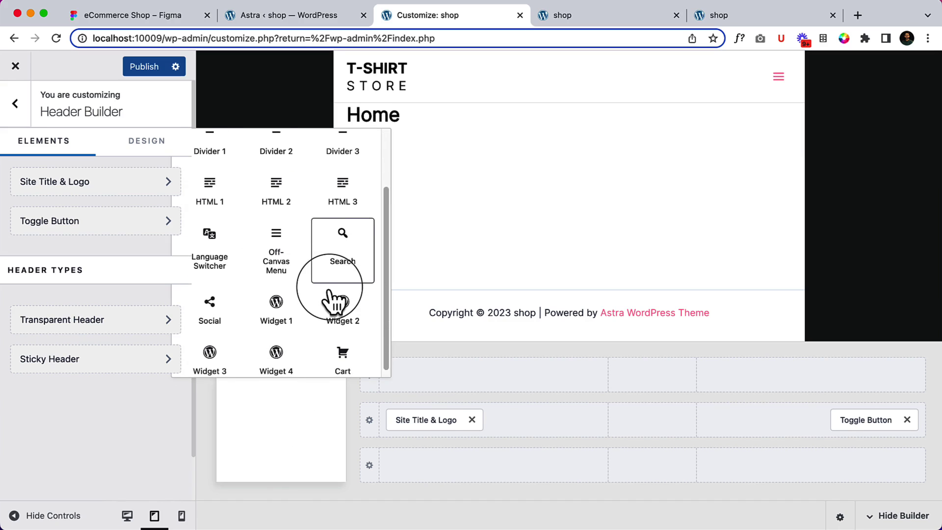
pyautogui.click(282, 231)
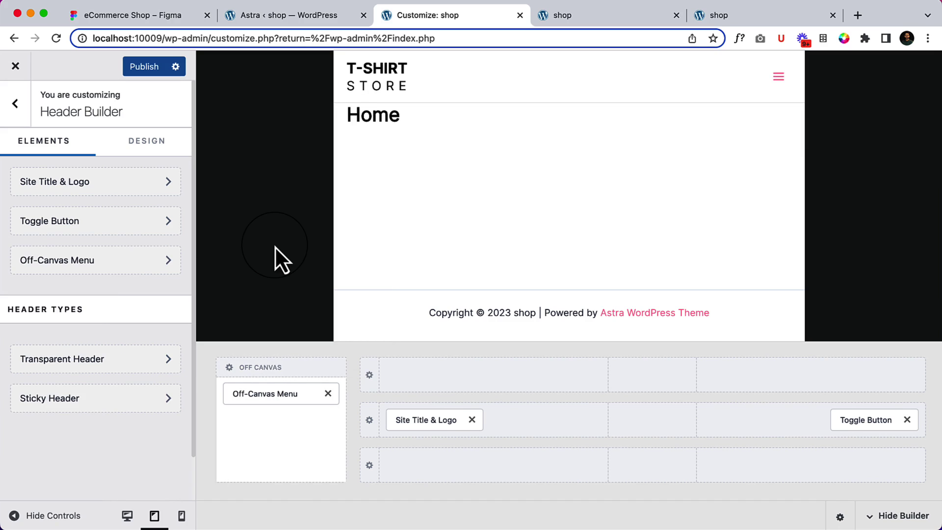
pyautogui.click(143, 66)
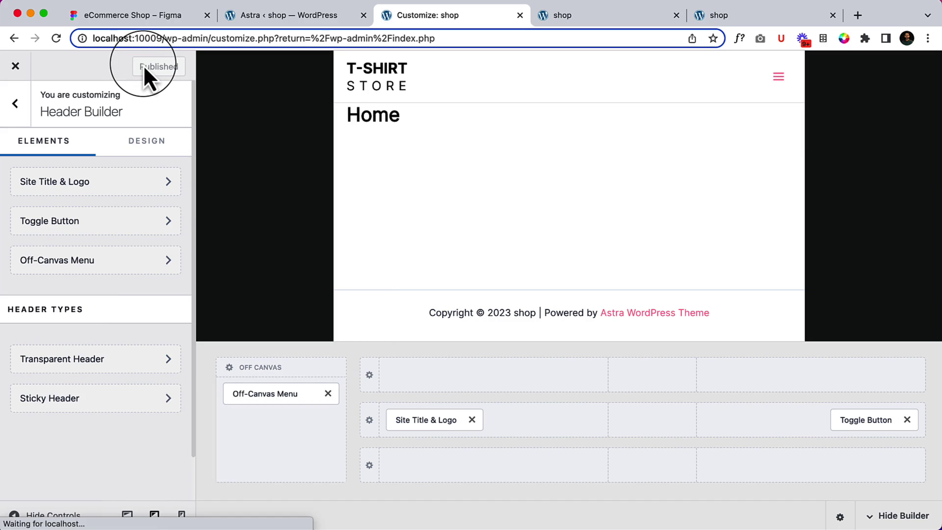
# Step: Reload the live shop home page, switch it to the responsive device view and check the links in the expanded mobile menu
pyautogui.click(617, 22)
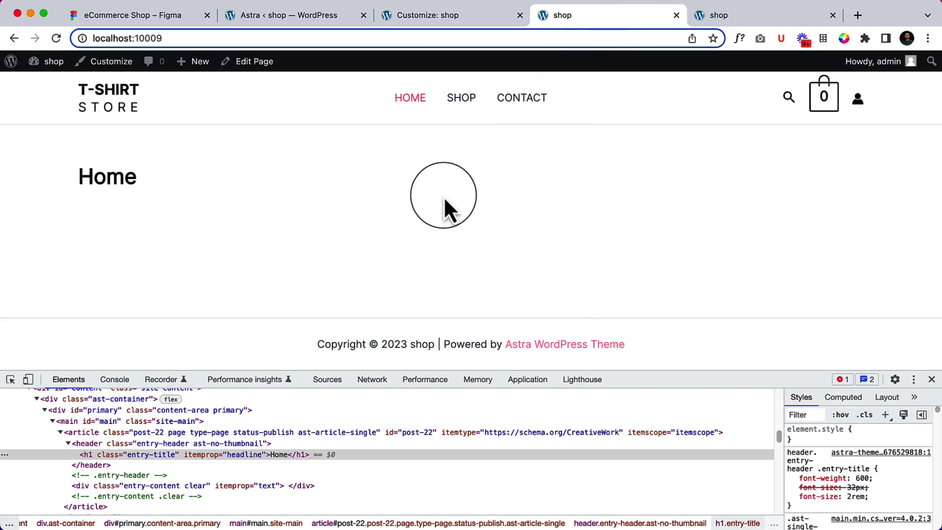
pyautogui.rightClick(444, 196)
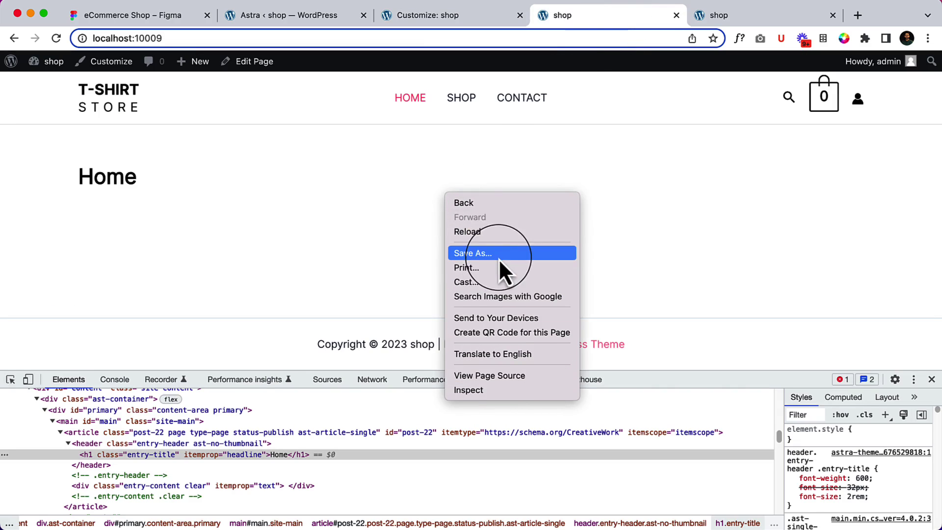
pyautogui.click(505, 235)
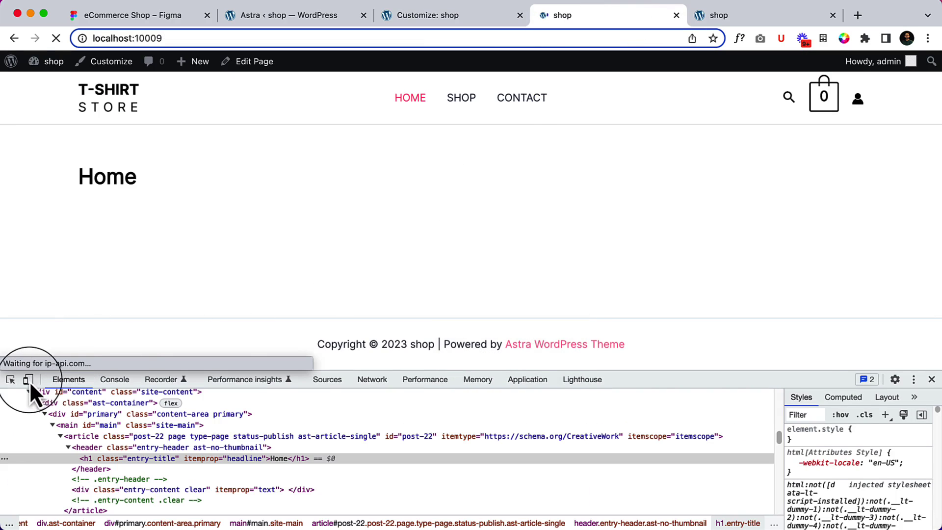
pyautogui.click(28, 380)
pyautogui.click(592, 156)
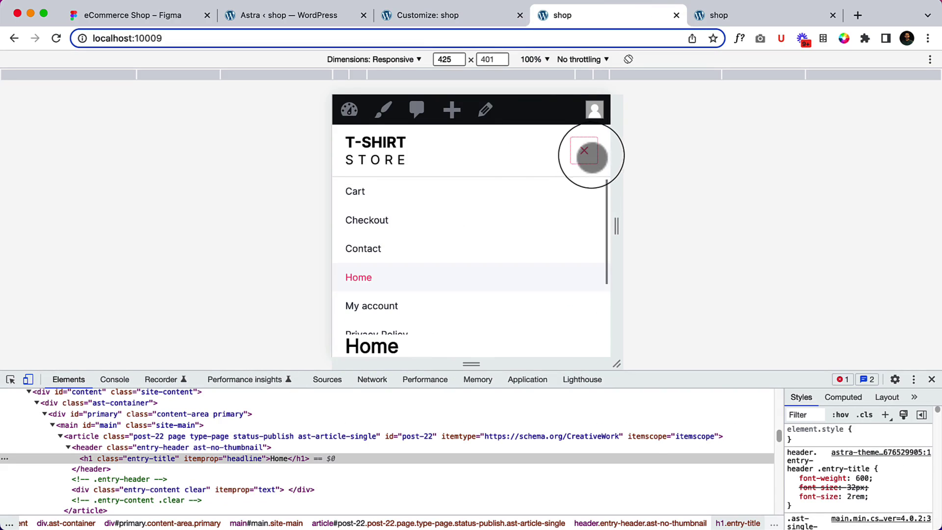
pyautogui.scroll(-2, 402, 289)
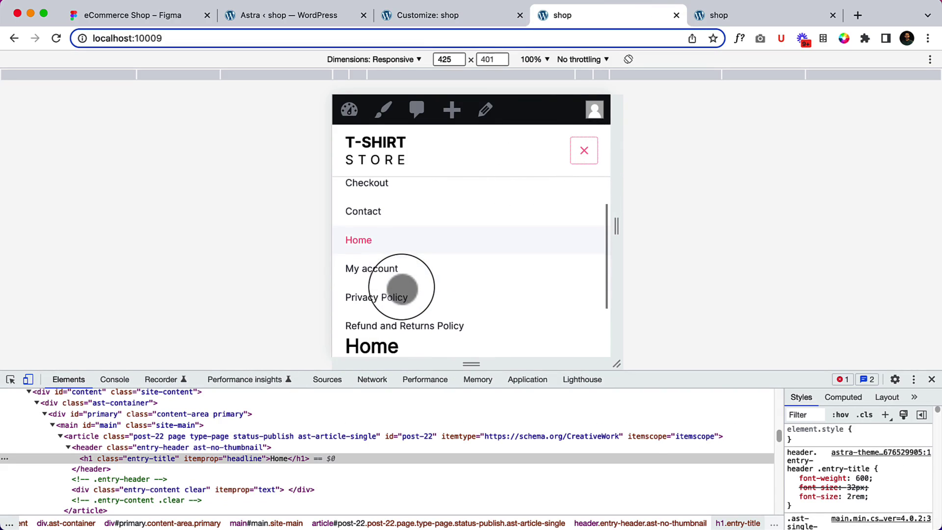
# Step: In the WordPress admin's Menus page, assign the Primary Menu to the Off-Canvas Menu display location and save it
pyautogui.click(247, 16)
pyautogui.moveTo(59, 404)
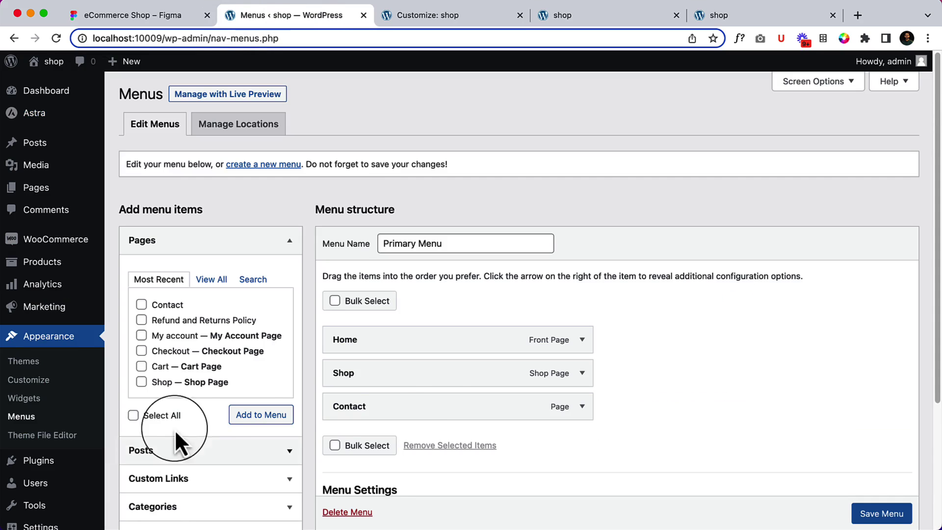
pyautogui.scroll(-3, 730, 389)
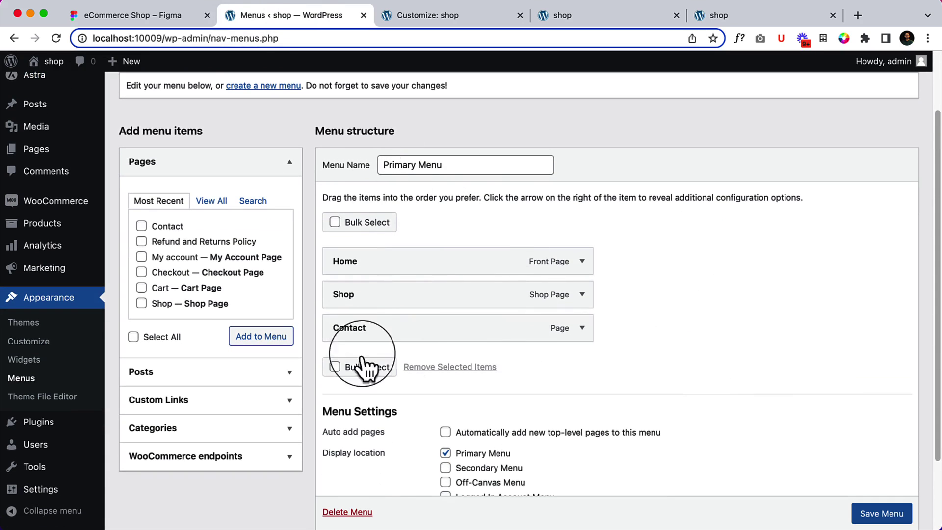
pyautogui.scroll(-4, 501, 351)
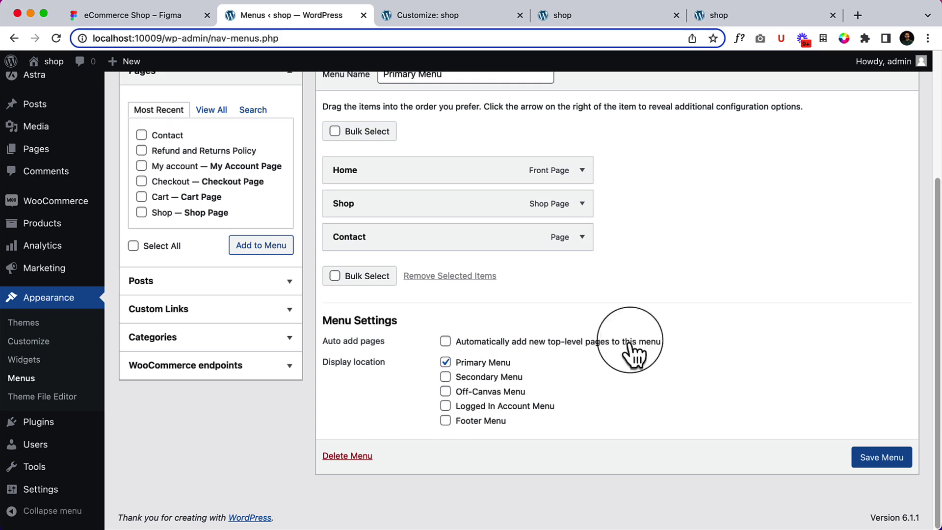
pyautogui.scroll(7, 327, 270)
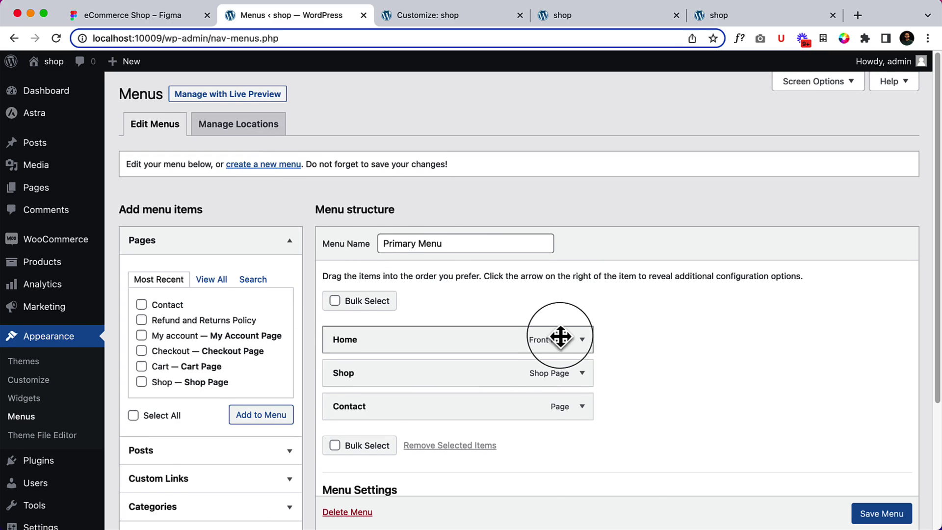
pyautogui.scroll(-5, 561, 338)
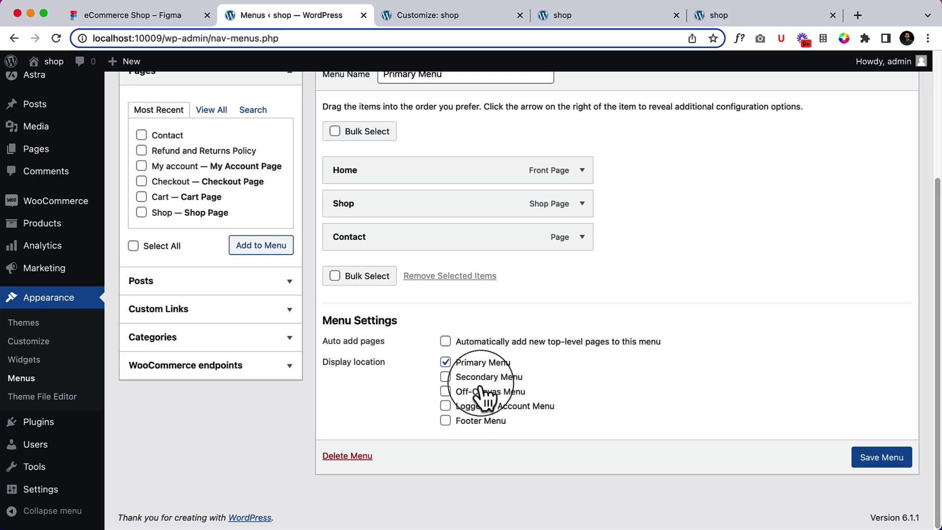
pyautogui.click(485, 391)
pyautogui.click(873, 462)
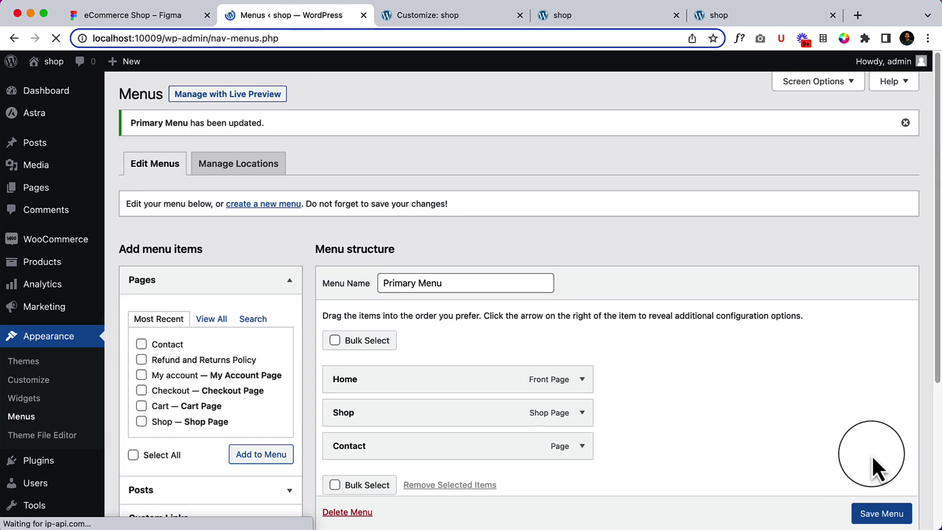
# Step: Reload the live shop page, enlarge the device preview's height and check the links in the expanded mobile menu
pyautogui.click(577, 17)
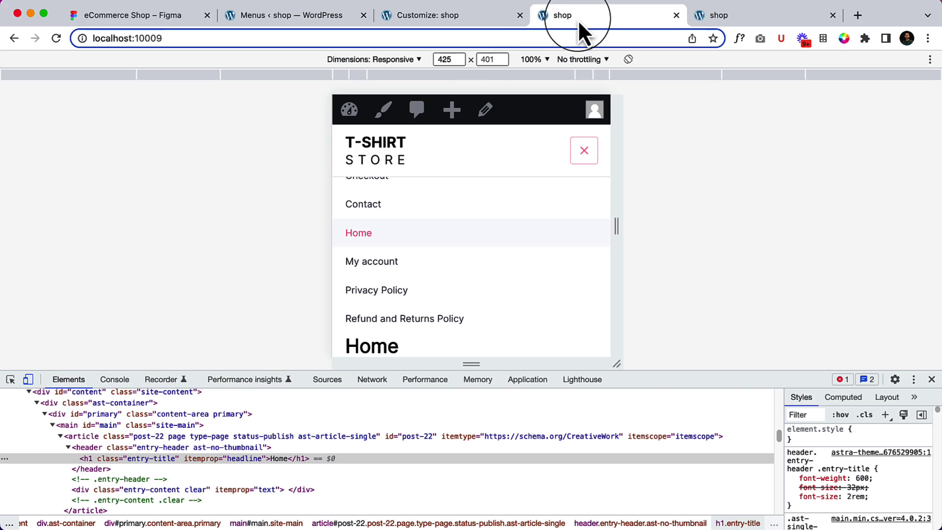
pyautogui.click(56, 45)
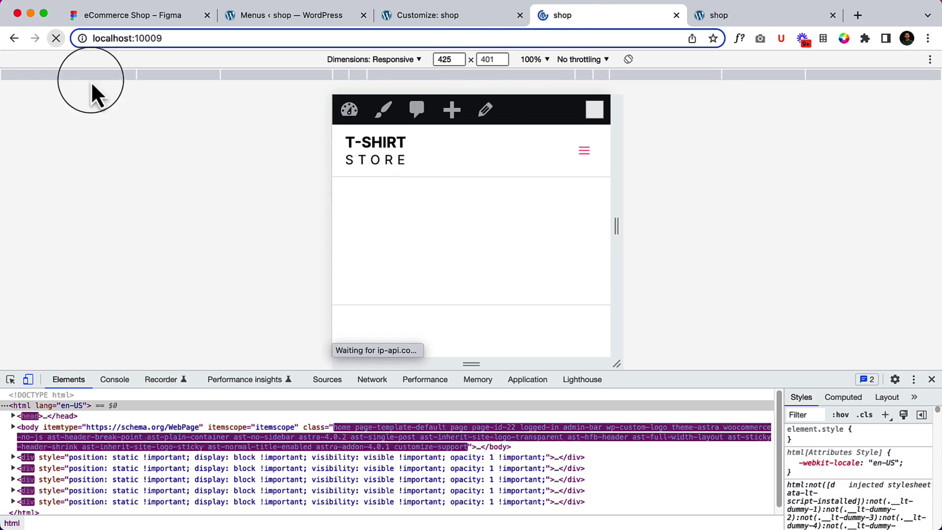
pyautogui.moveTo(796, 378); pyautogui.dragTo(802, 467)
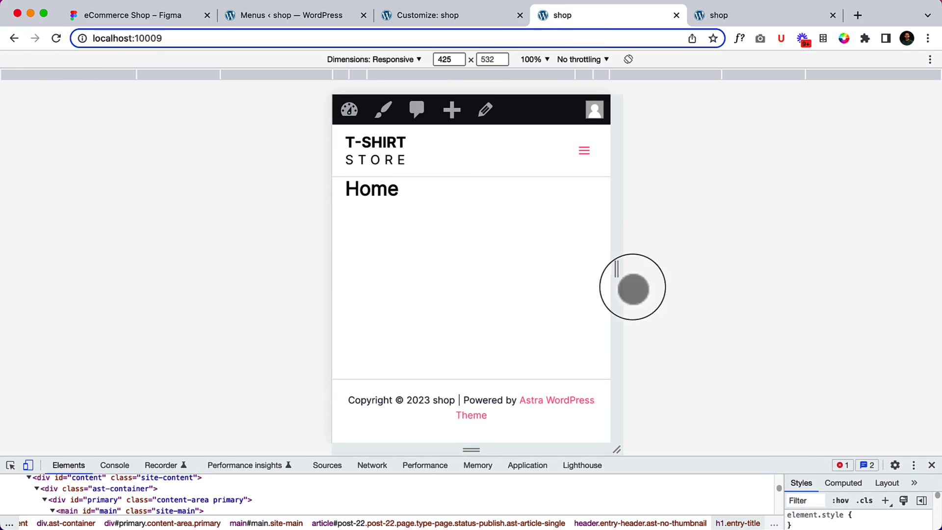
pyautogui.click(586, 154)
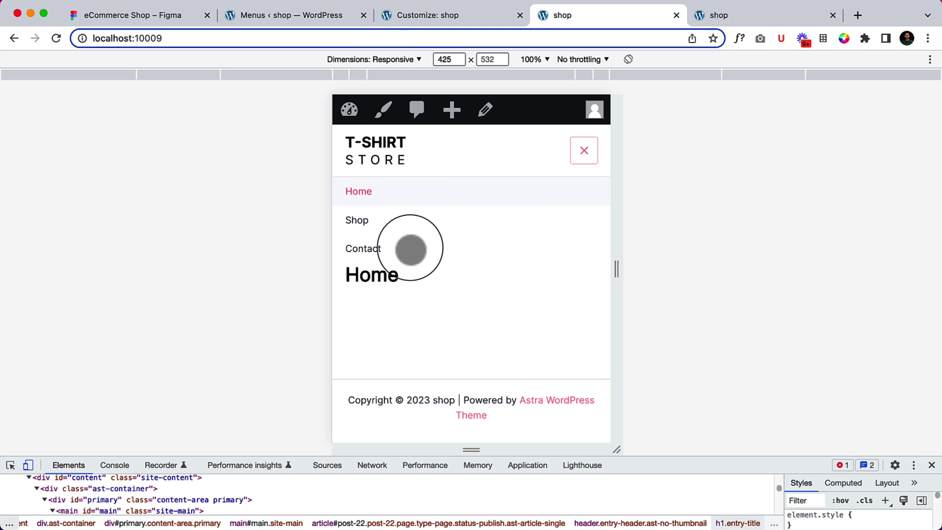
# Step: Return to the WordPress Menus page and create a new menu named Mobile Menu
pyautogui.click(426, 20)
pyautogui.click(319, 14)
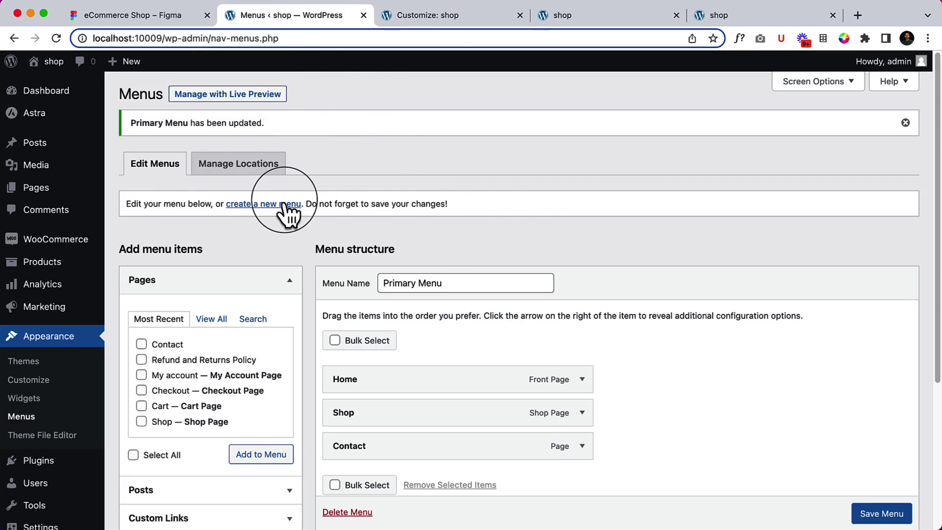
pyautogui.click(256, 205)
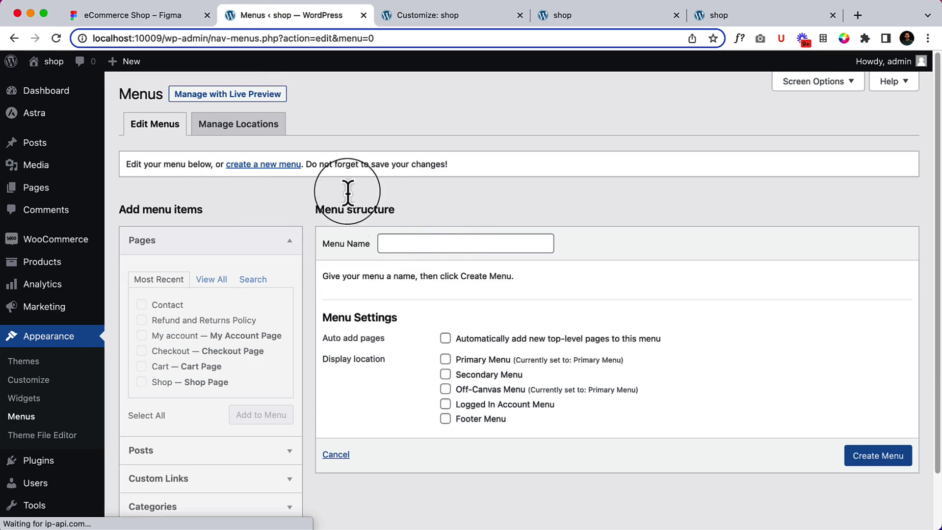
pyautogui.click(455, 236)
pyautogui.write('Mobile Menu')
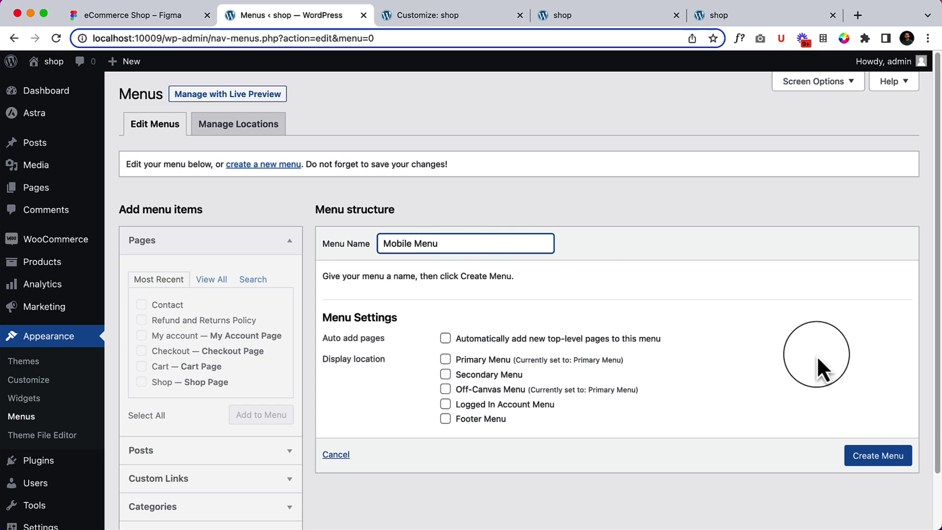
pyautogui.click(887, 459)
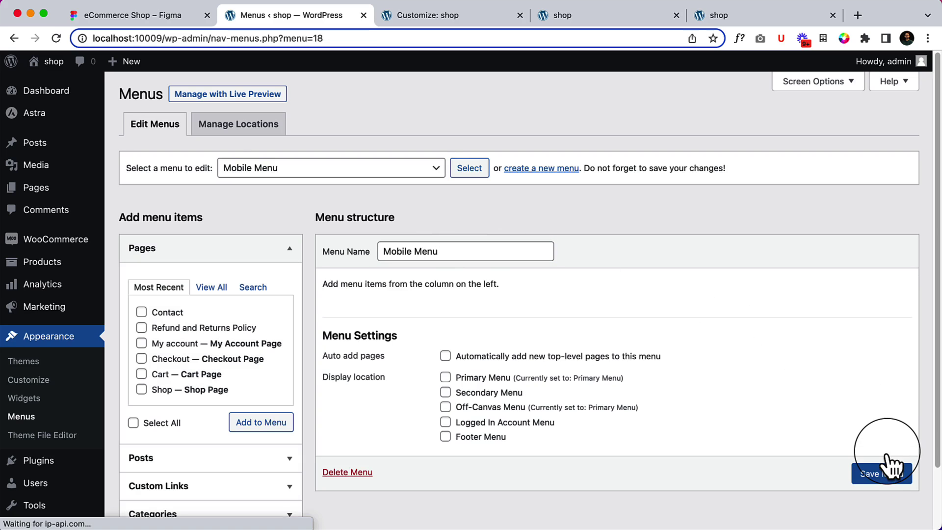
# Step: Add the Home, Privacy Policy, Contact and Shop pages to the Mobile Menu
pyautogui.click(212, 289)
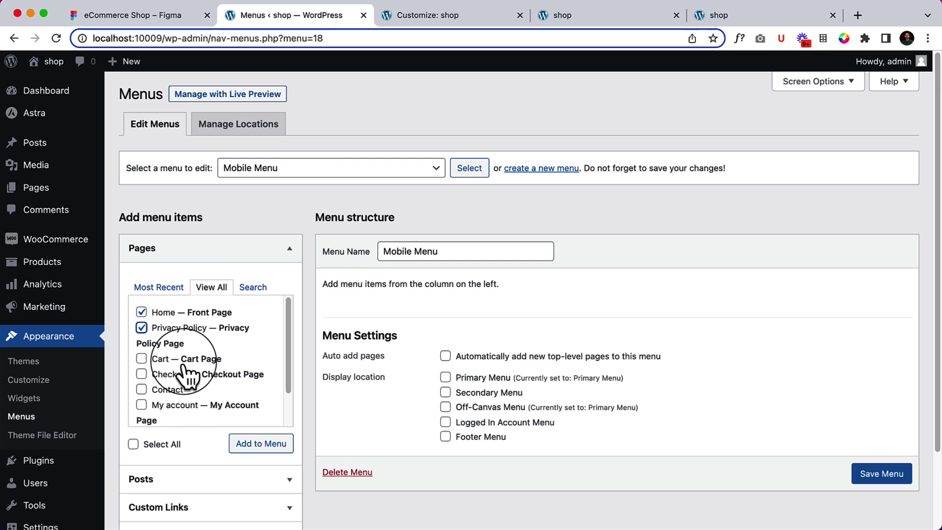
pyautogui.scroll(-2, 192, 376)
pyautogui.click(157, 421)
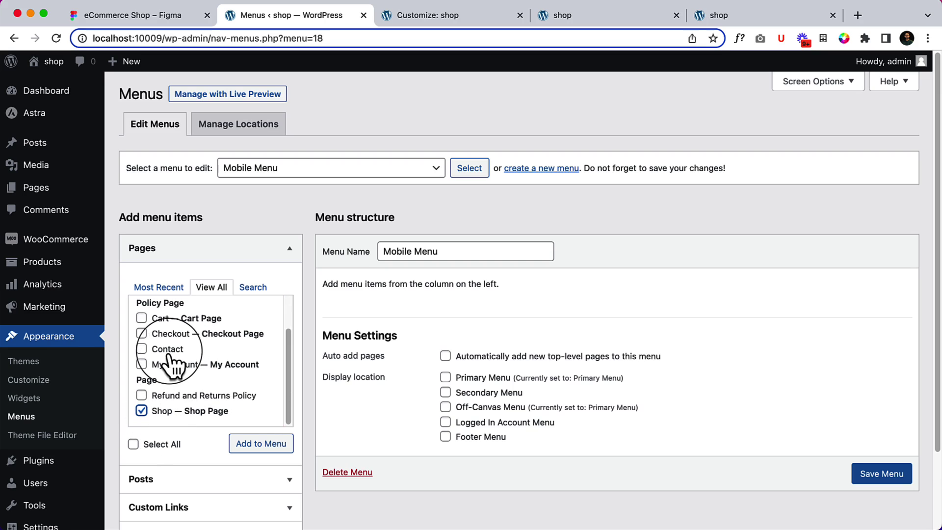
pyautogui.click(275, 449)
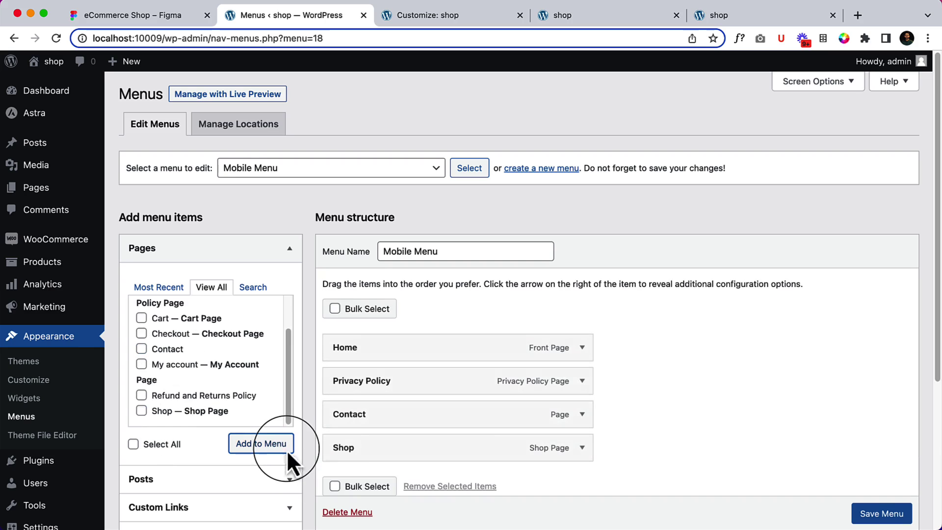
# Step: Order the Mobile Menu items as Home, Shop, Contact, Privacy Policy and save it with the Off-Canvas Menu display location
pyautogui.scroll(-2, 540, 412)
pyautogui.moveTo(523, 406); pyautogui.dragTo(481, 320)
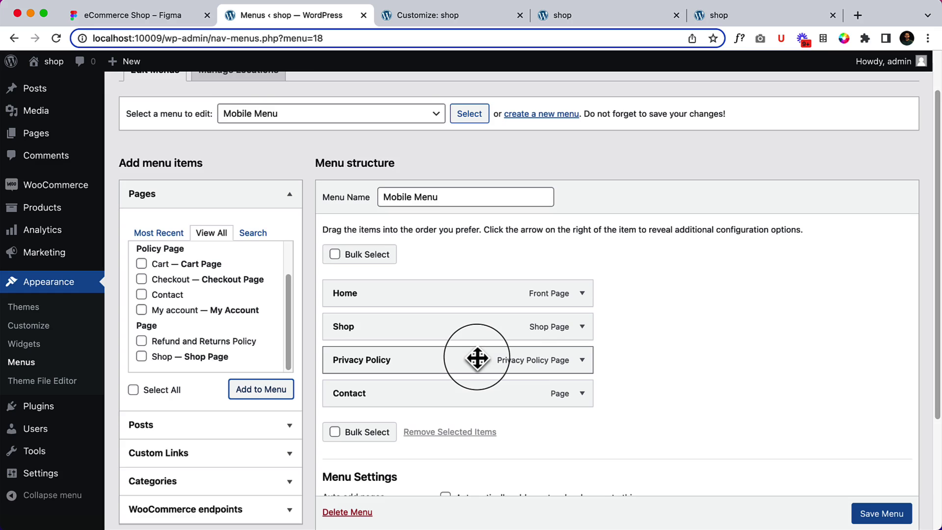
pyautogui.scroll(1, 479, 358)
pyautogui.scroll(-3, 437, 347)
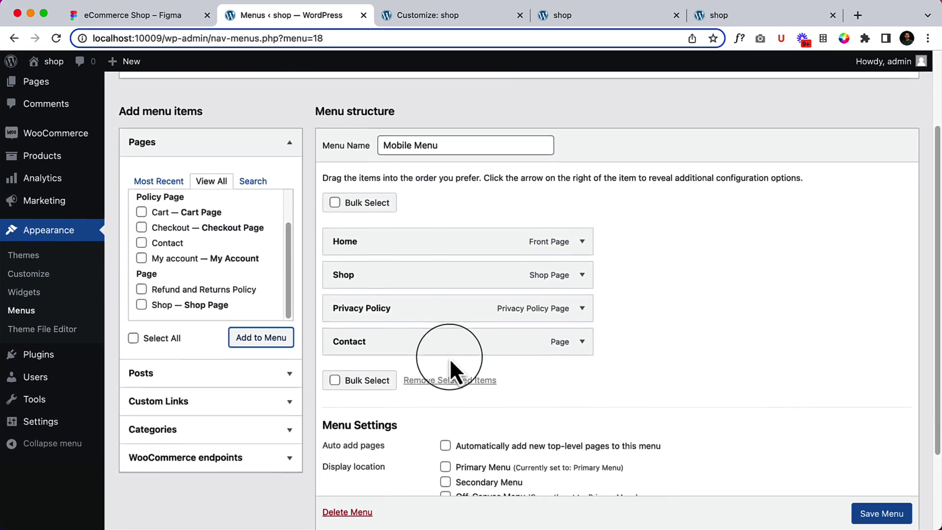
pyautogui.moveTo(436, 308); pyautogui.dragTo(472, 346)
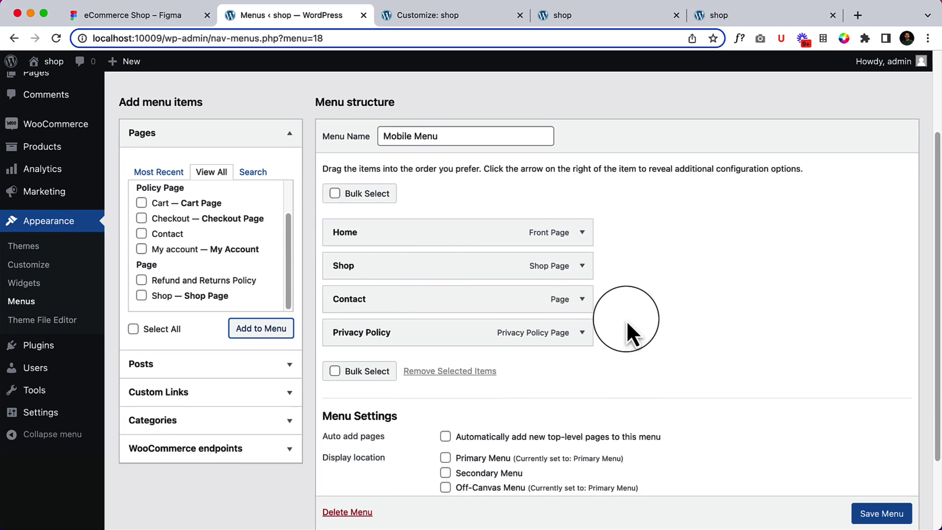
pyautogui.scroll(-3, 625, 326)
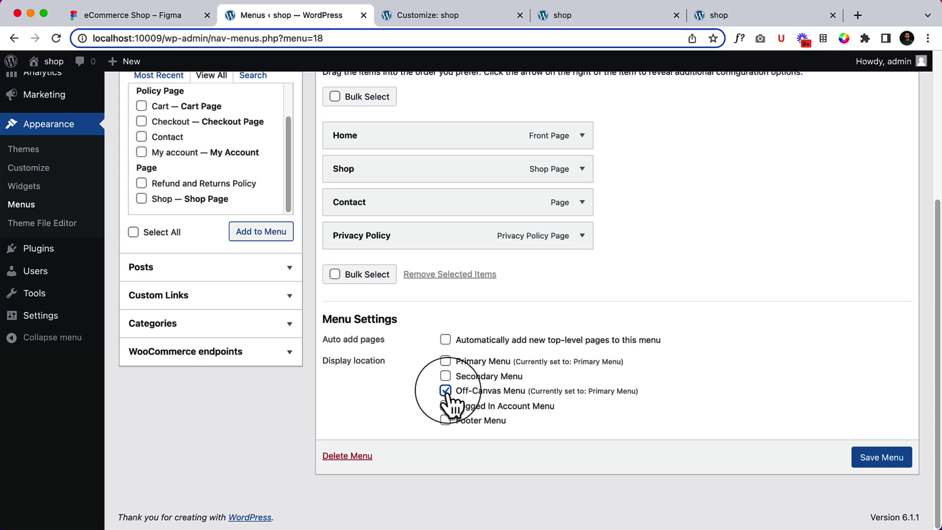
pyautogui.click(881, 457)
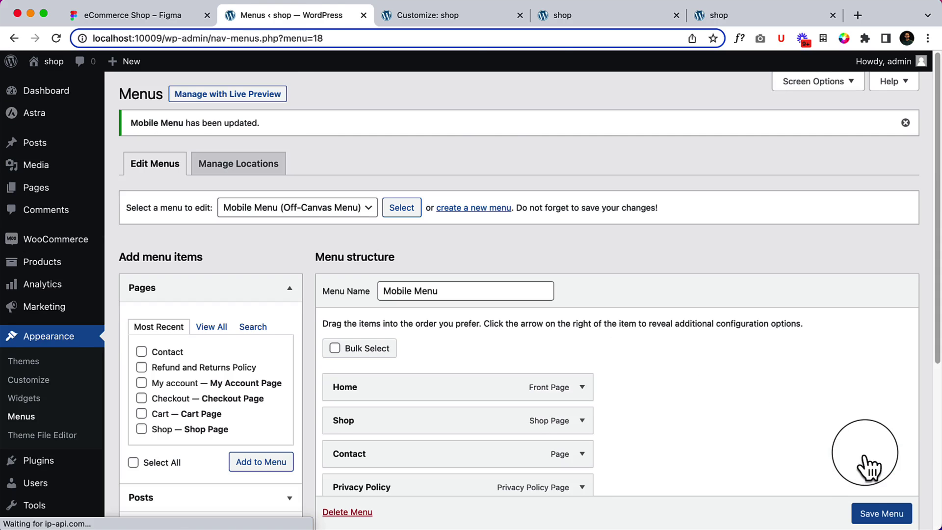
# Step: Reload the live shop page, narrow the responsive preview to about 449 px and check the links in the expanded mobile menu
pyautogui.click(566, 16)
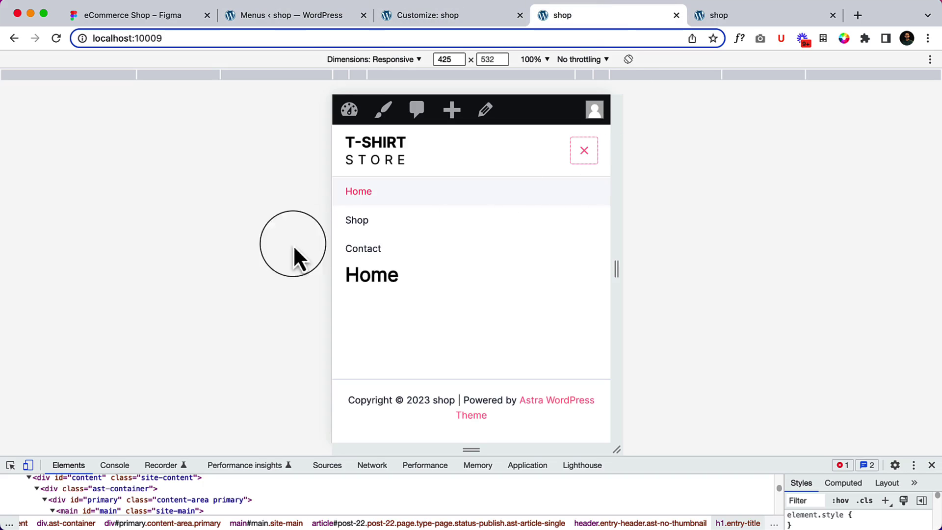
pyautogui.moveTo(614, 279); pyautogui.dragTo(842, 307)
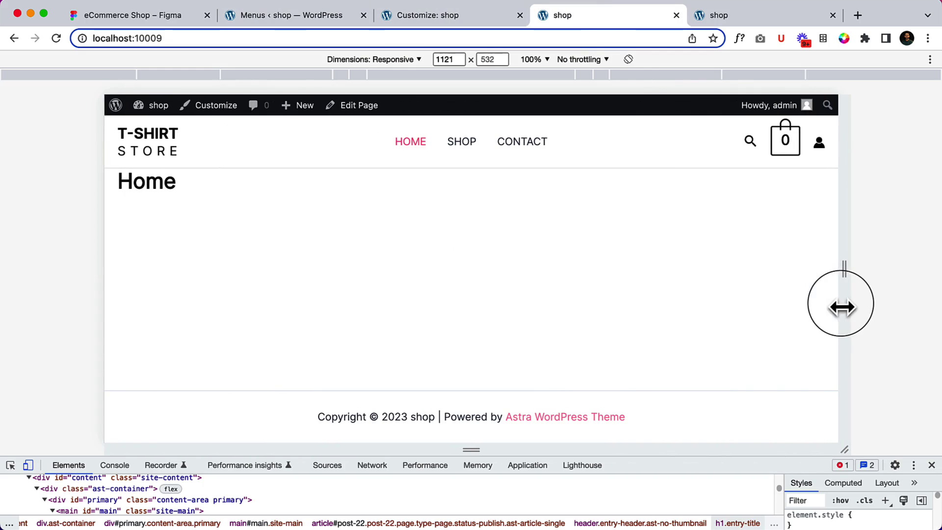
pyautogui.click(57, 45)
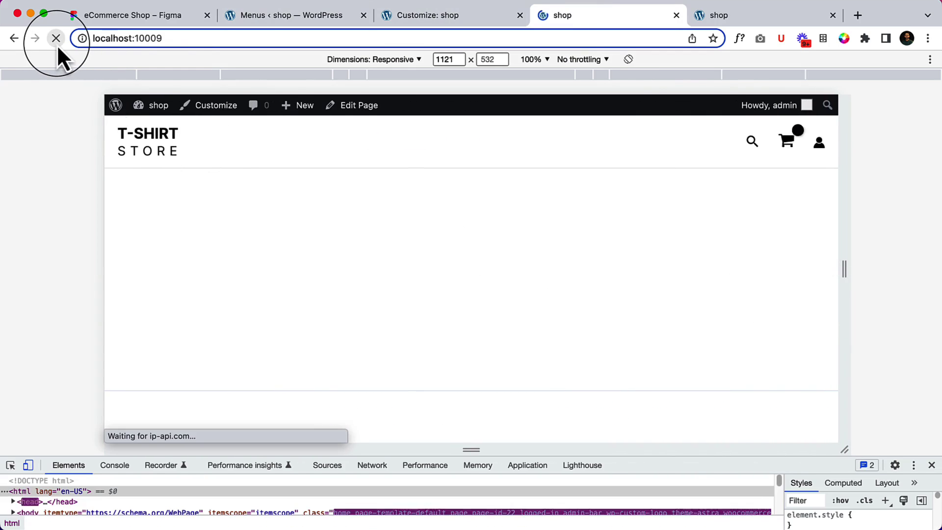
pyautogui.moveTo(844, 269); pyautogui.dragTo(625, 275)
pyautogui.click(590, 150)
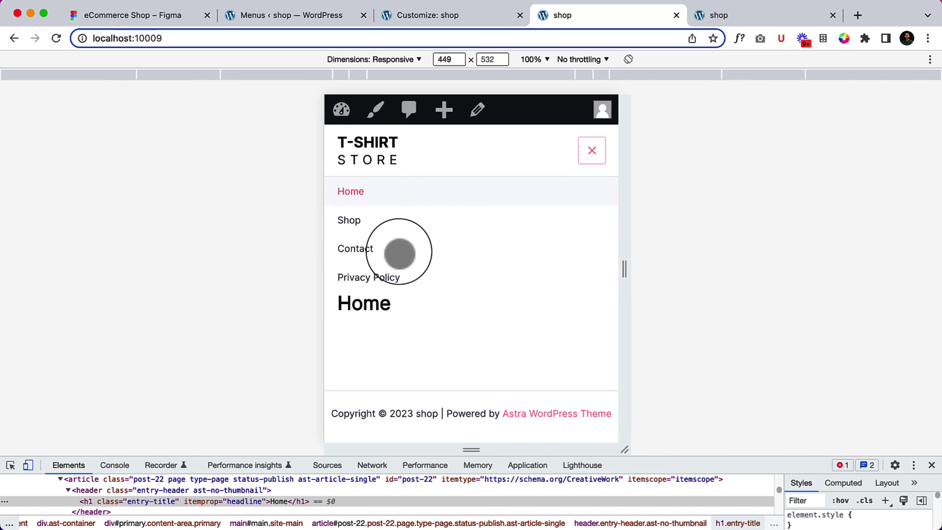
# Step: Return to the Customizer, reload it and check the links of the expanded menu in the tablet preview
pyautogui.click(430, 16)
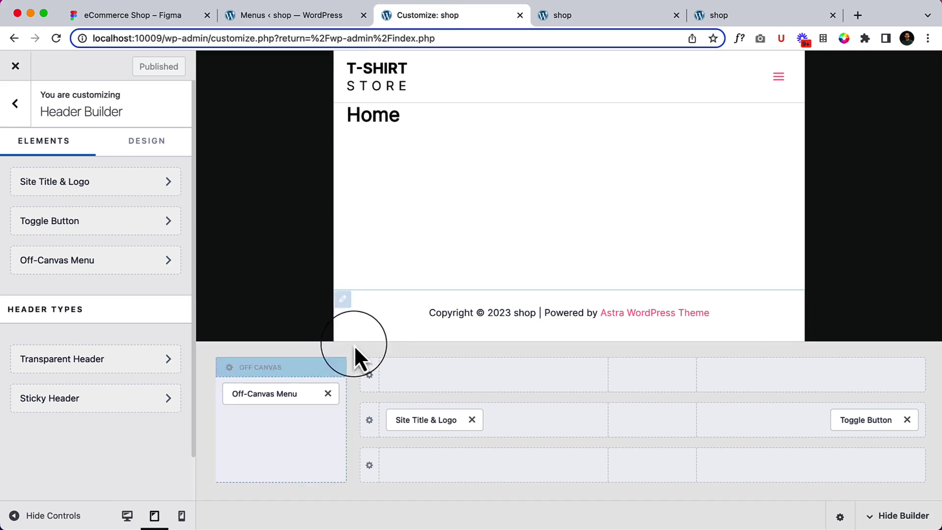
pyautogui.click(60, 39)
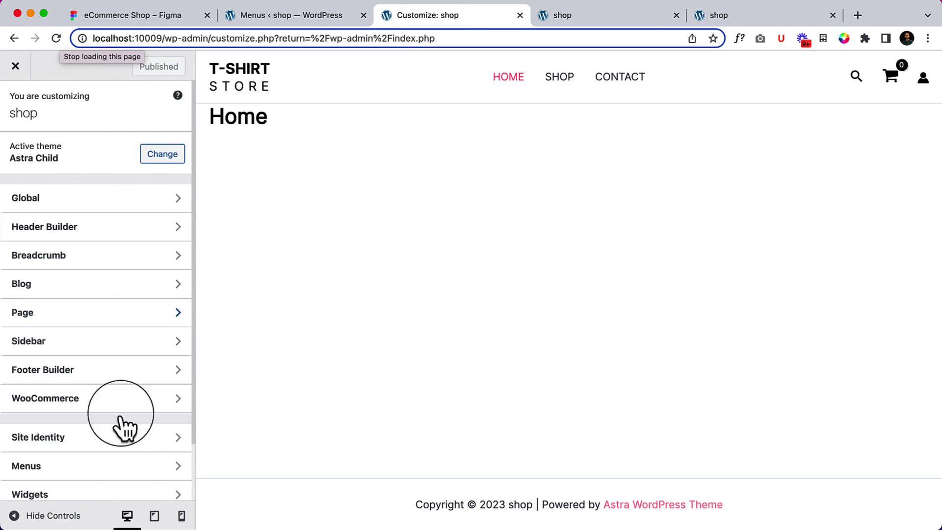
pyautogui.click(155, 516)
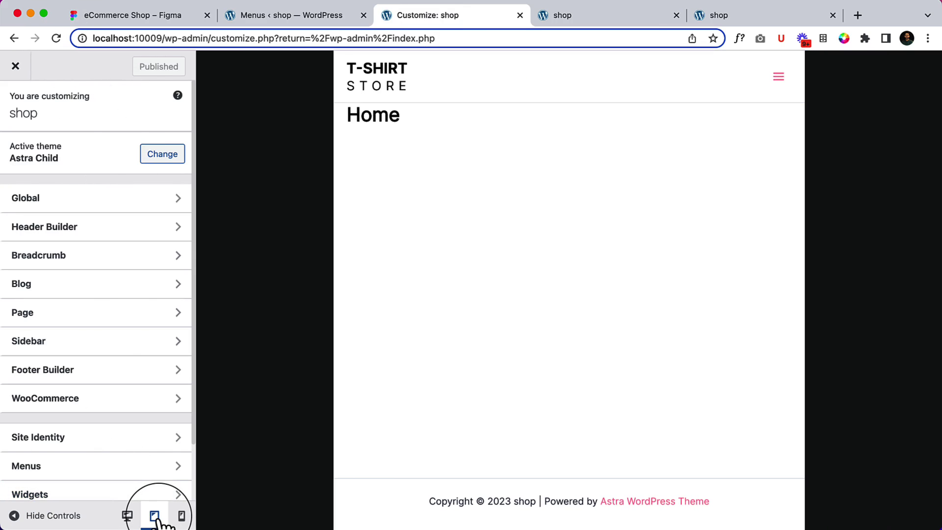
pyautogui.click(786, 86)
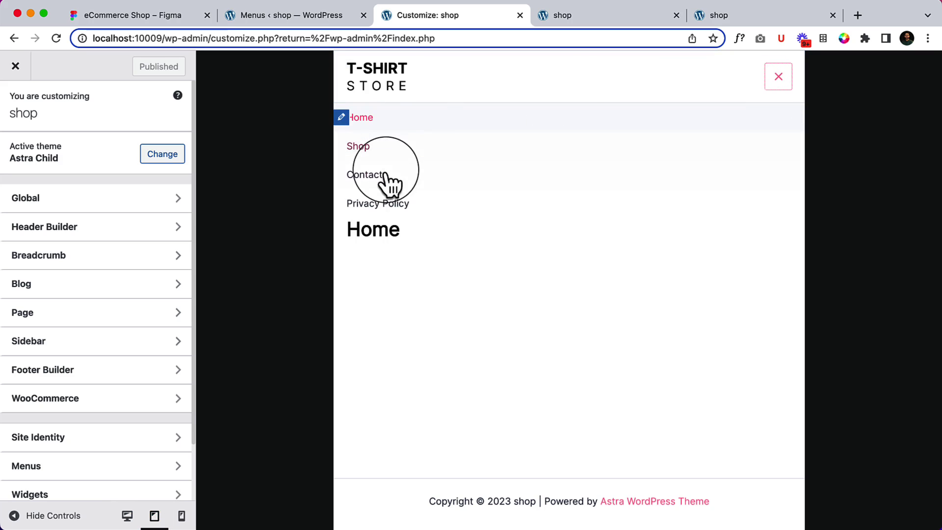
# Step: Set the Off-Canvas header type to Flyout in the Header Builder and preview the menu opening and closing
pyautogui.click(90, 232)
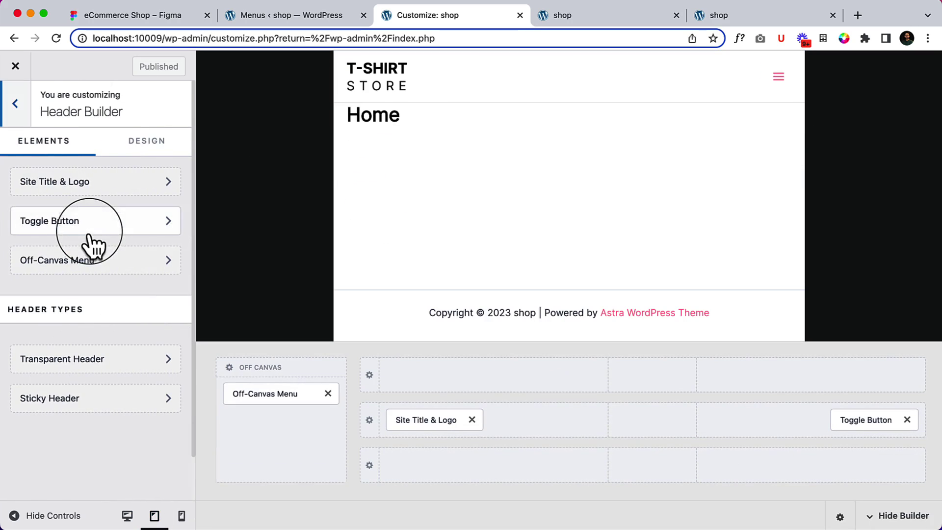
pyautogui.click(284, 376)
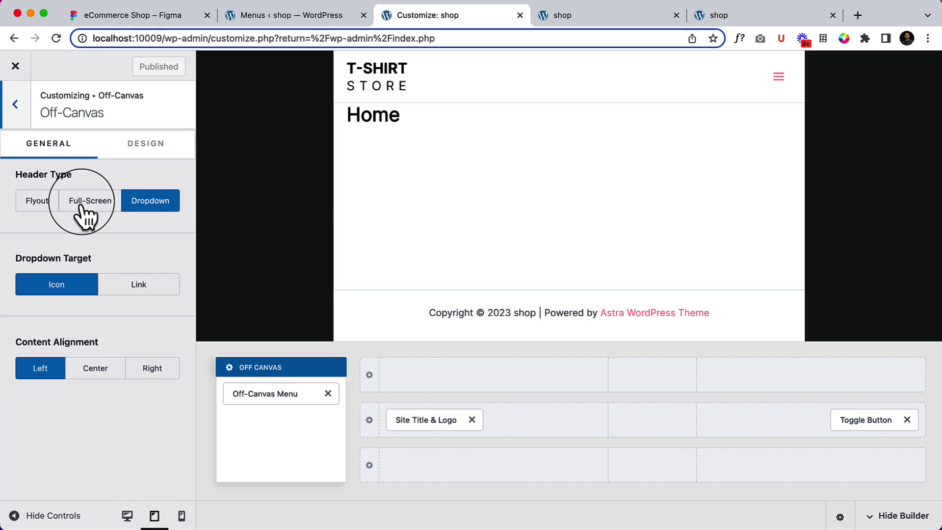
pyautogui.click(37, 211)
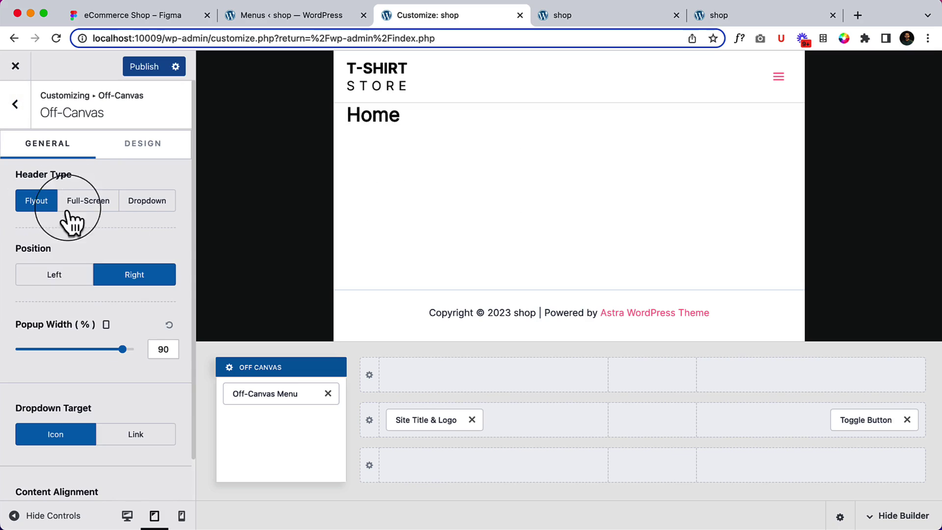
pyautogui.click(785, 88)
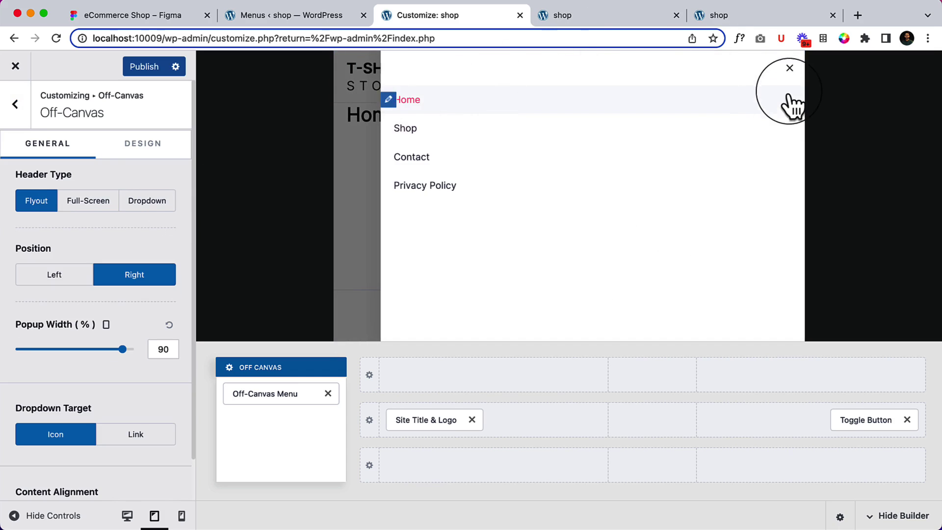
pyautogui.click(791, 70)
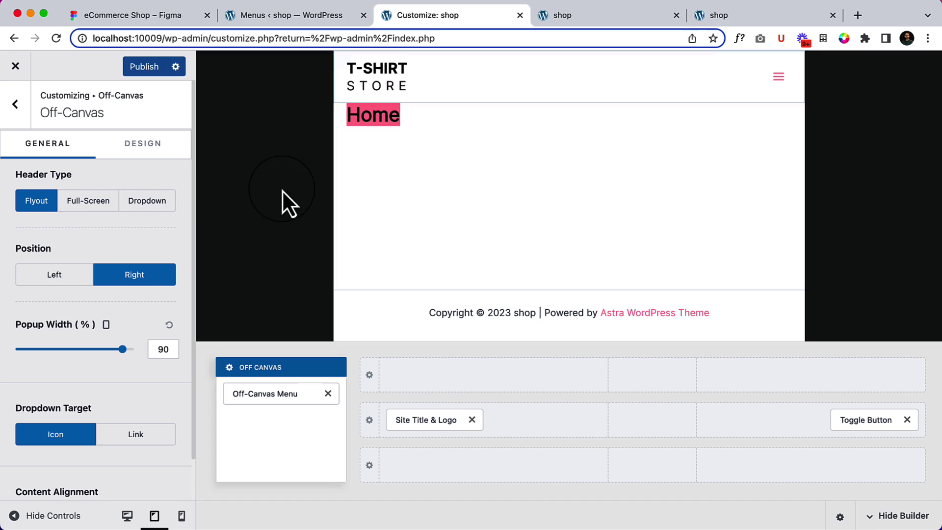
# Step: Try the Full-Screen header type, preview its menu and return the header type to Flyout
pyautogui.click(85, 202)
pyautogui.click(778, 90)
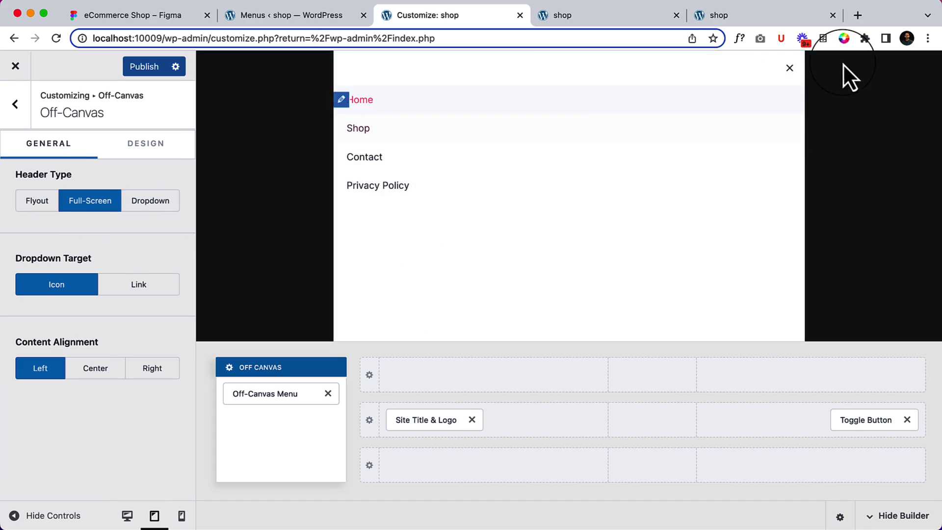
pyautogui.click(799, 69)
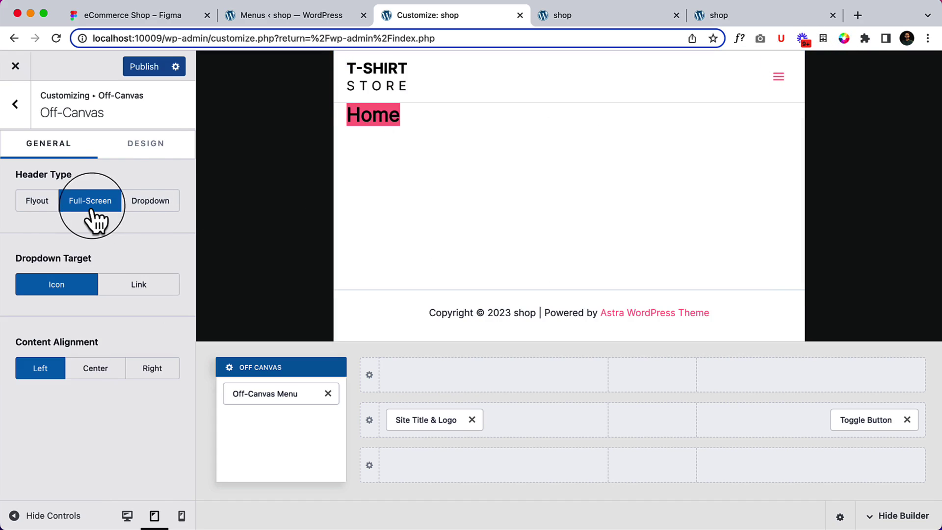
pyautogui.click(47, 210)
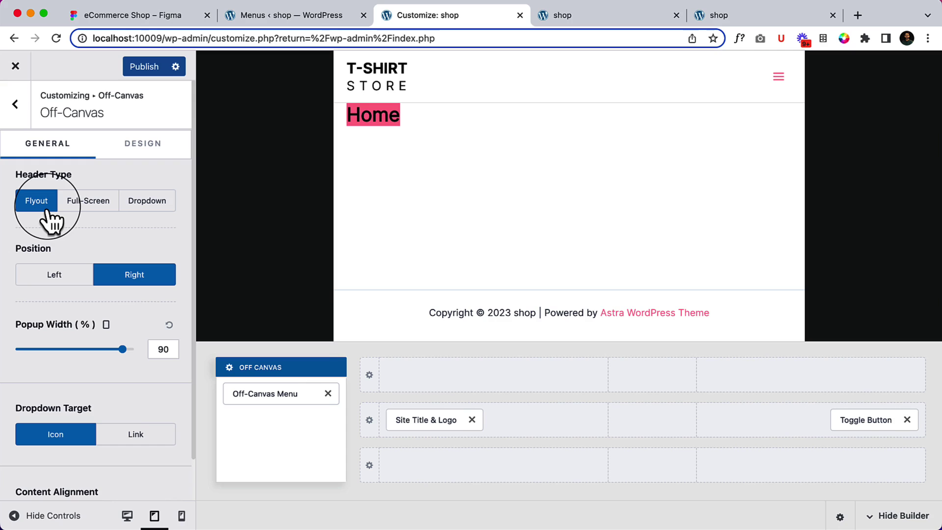
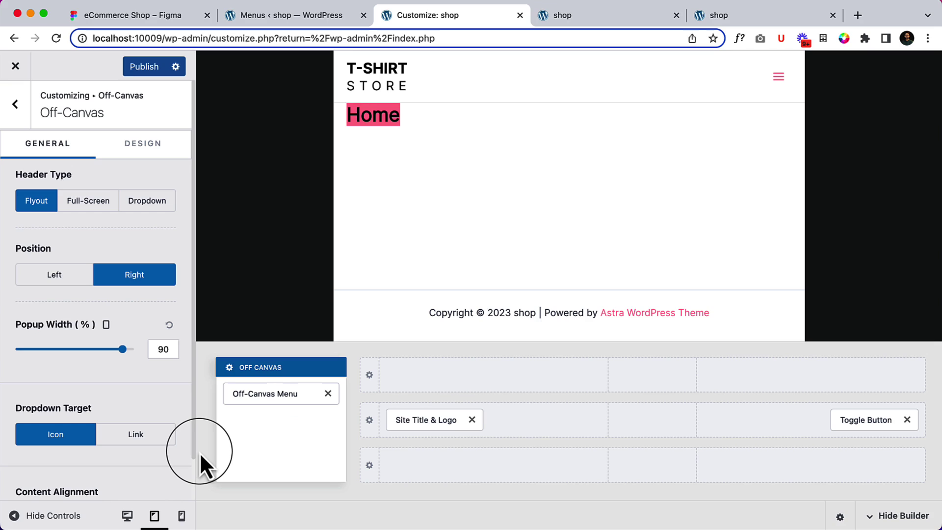
# Step: Try adding the Button 1 element to the Off Canvas area, preview it in the flyout menu and remove it
pyautogui.press('super+minus')
pyautogui.click(239, 465)
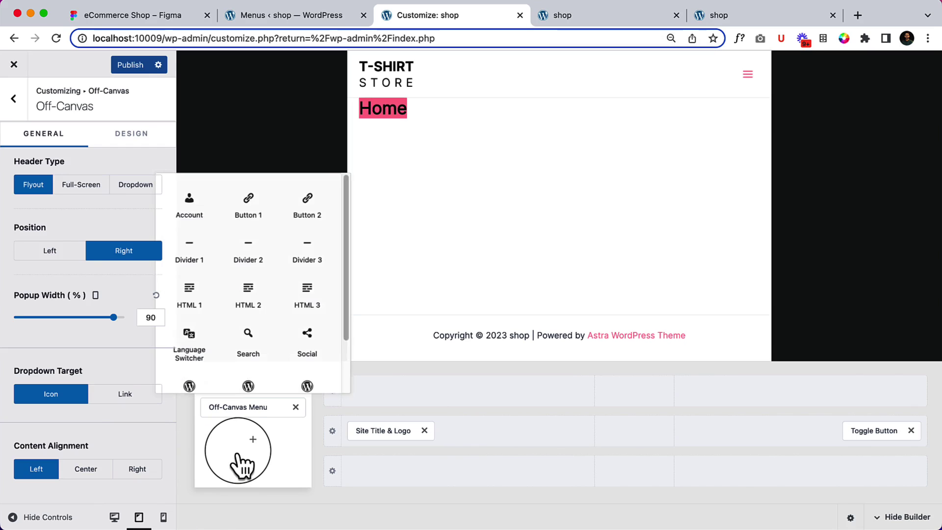
pyautogui.click(187, 440)
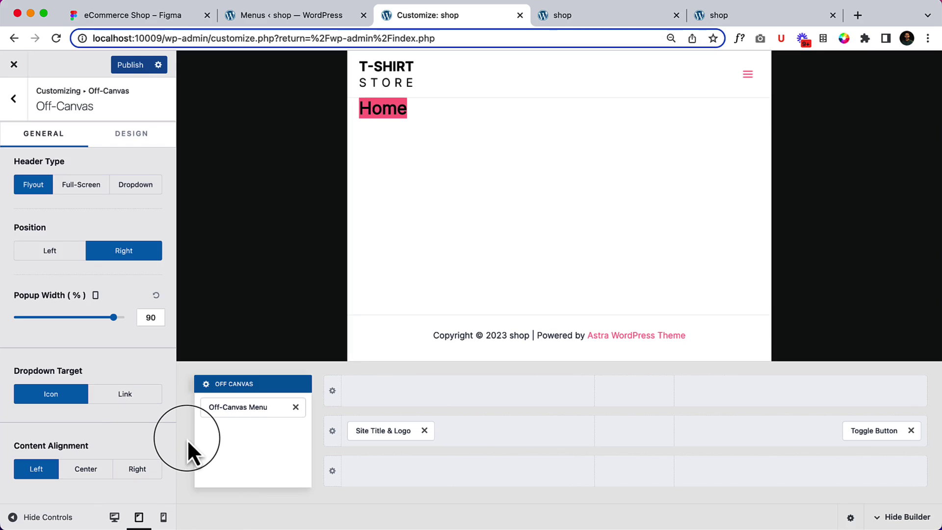
pyautogui.press('super+minus')
pyautogui.press('super+minus')
pyautogui.click(232, 454)
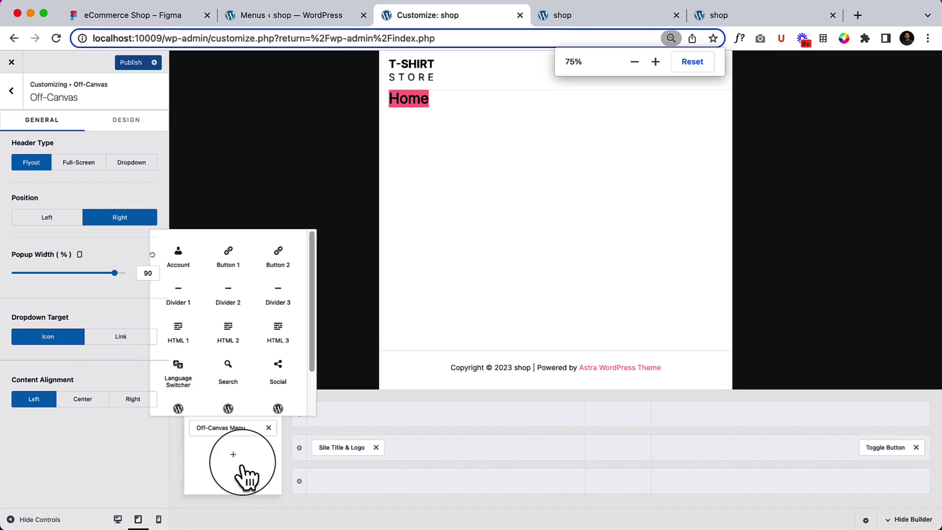
pyautogui.press('super+0')
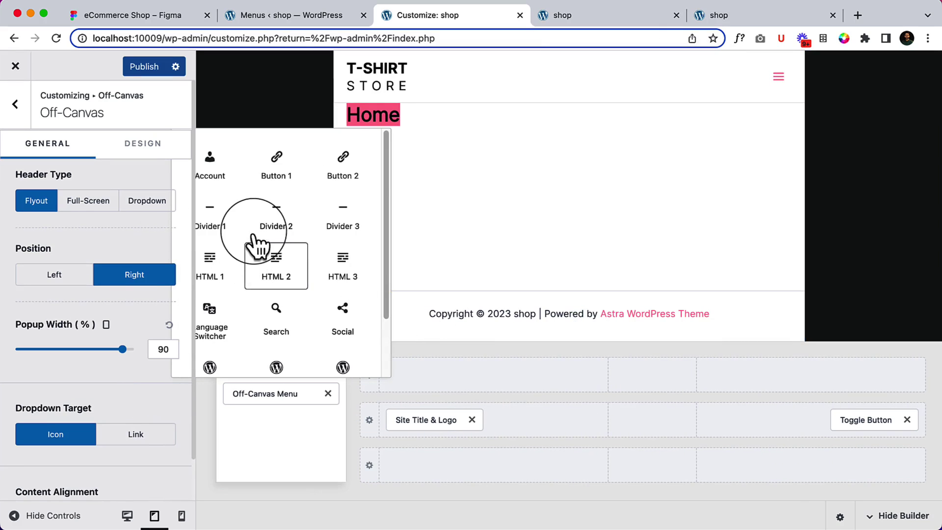
pyautogui.scroll(-3, 235, 255)
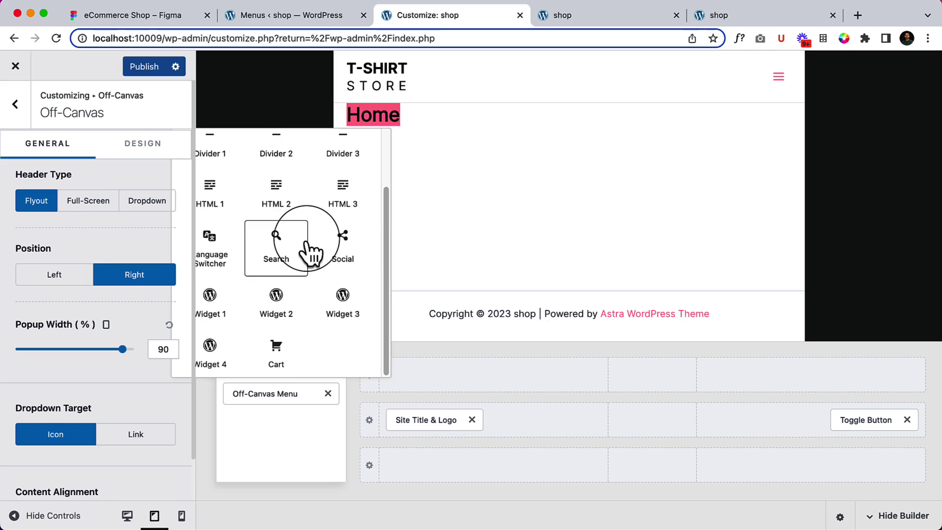
pyautogui.scroll(3, 307, 247)
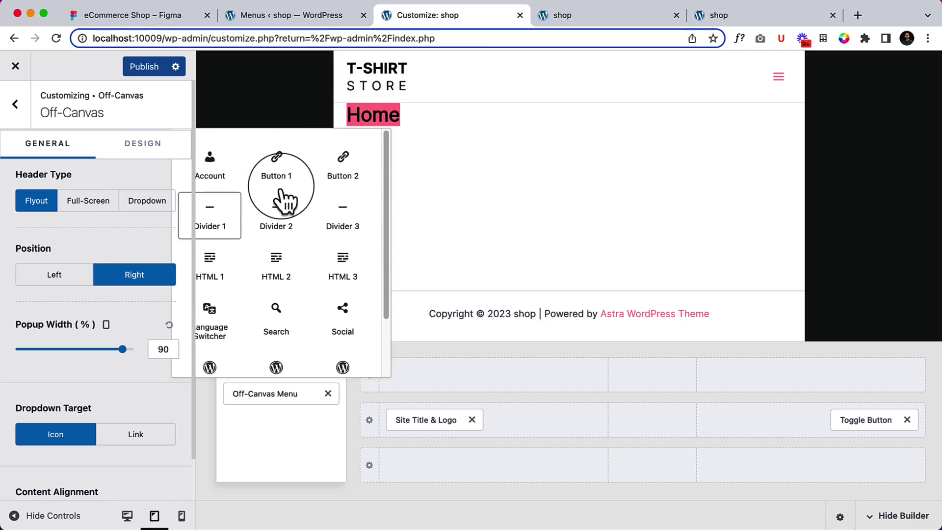
pyautogui.click(293, 171)
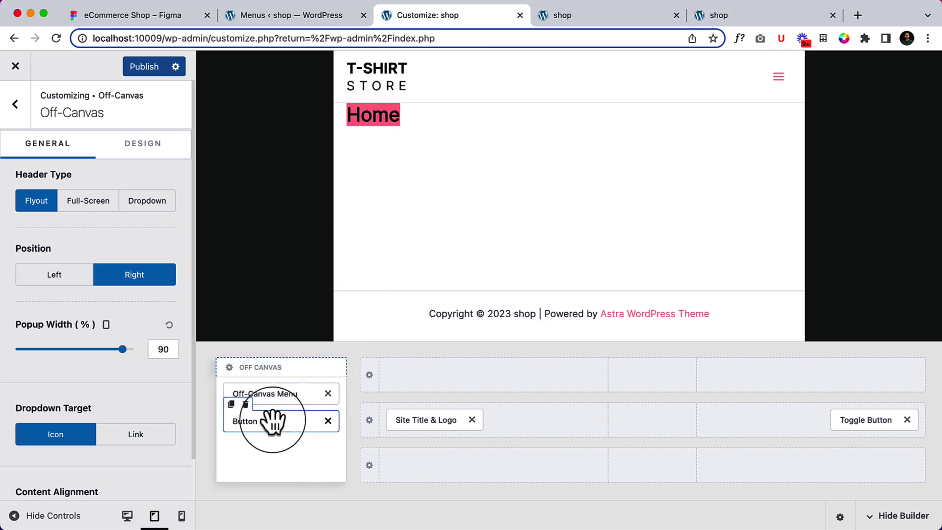
pyautogui.click(777, 79)
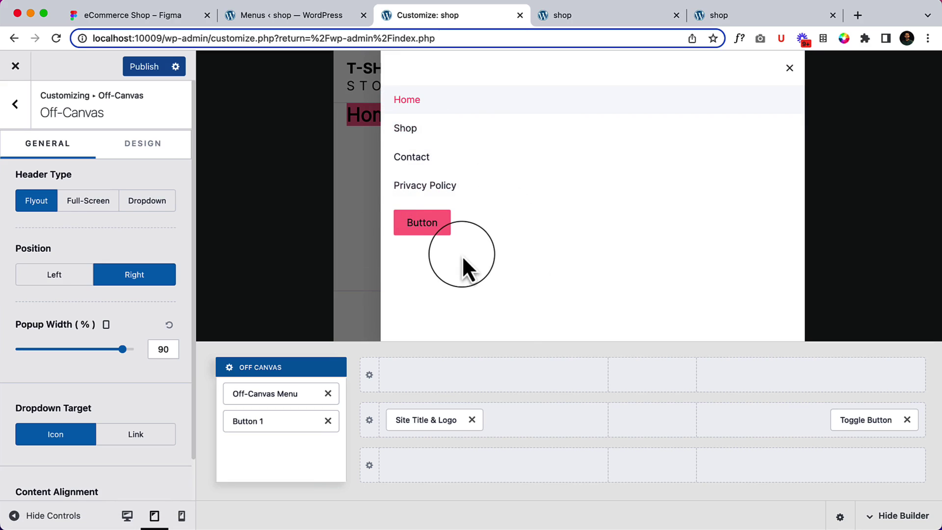
pyautogui.click(327, 421)
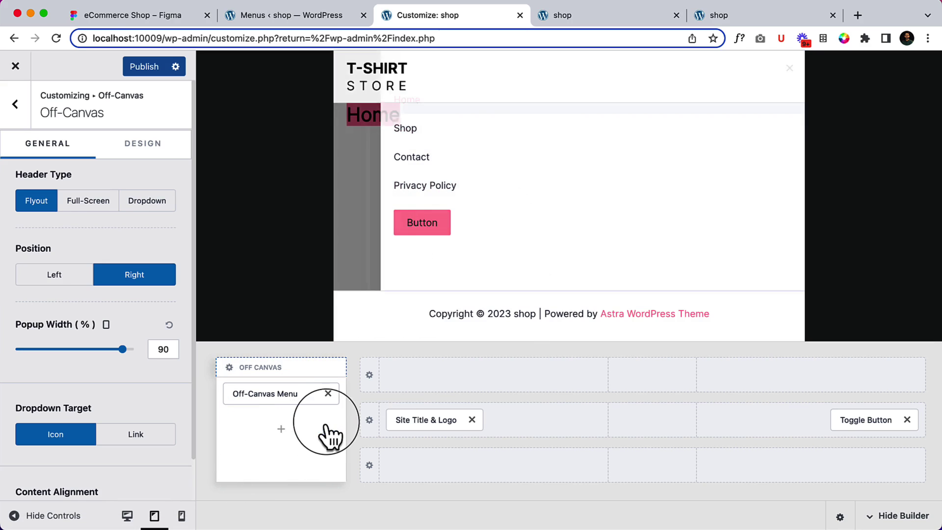
# Step: Add the Account element to the Off Canvas area below the Off-Canvas Menu
pyautogui.click(282, 429)
pyautogui.click(211, 173)
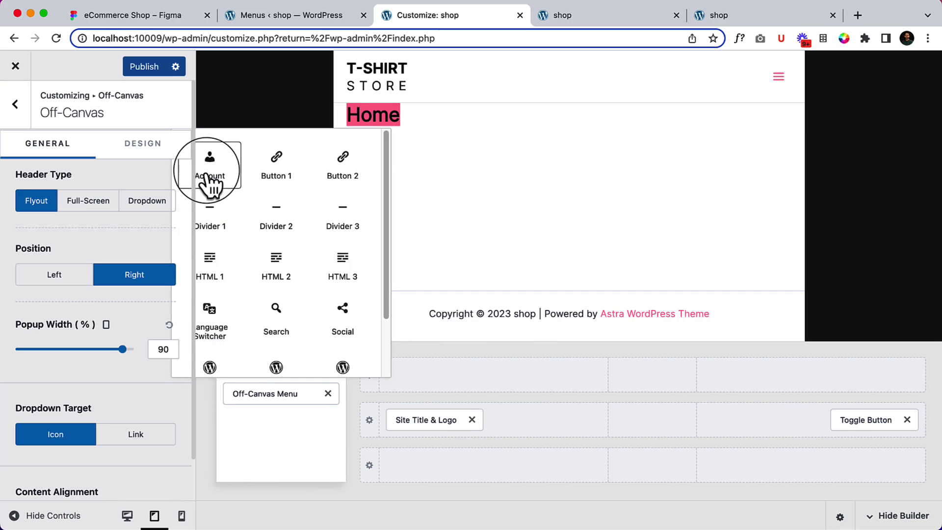
pyautogui.click(275, 454)
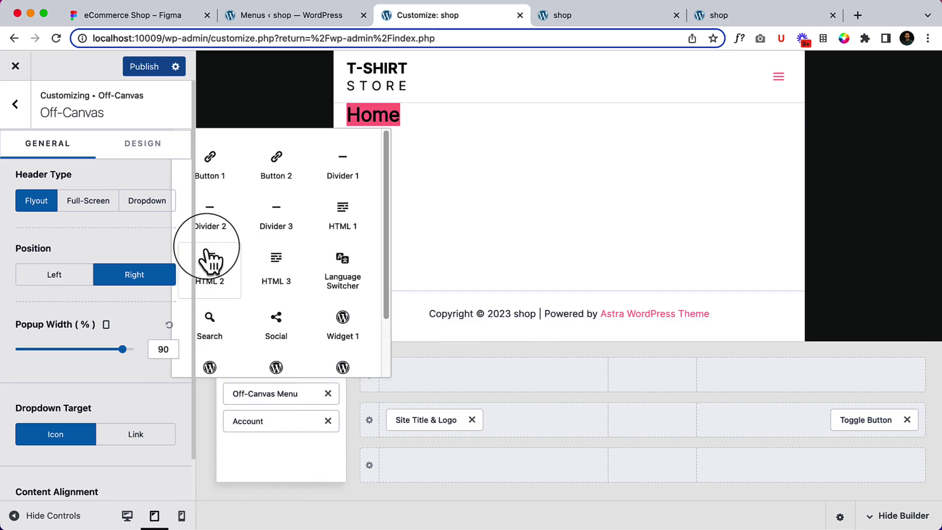
pyautogui.click(810, 422)
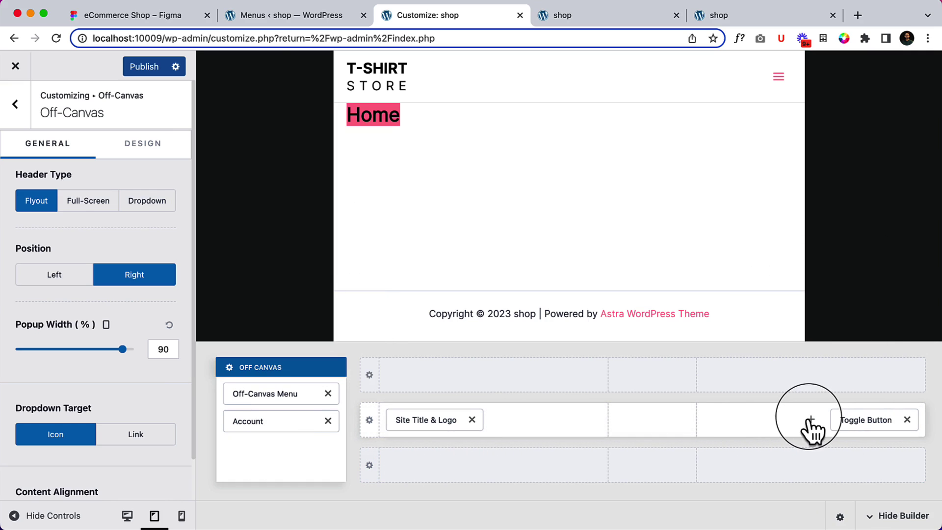
# Step: Add the Cart element to the right section of the main header row and place it before the Toggle Button
pyautogui.click(811, 422)
pyautogui.scroll(-3, 803, 314)
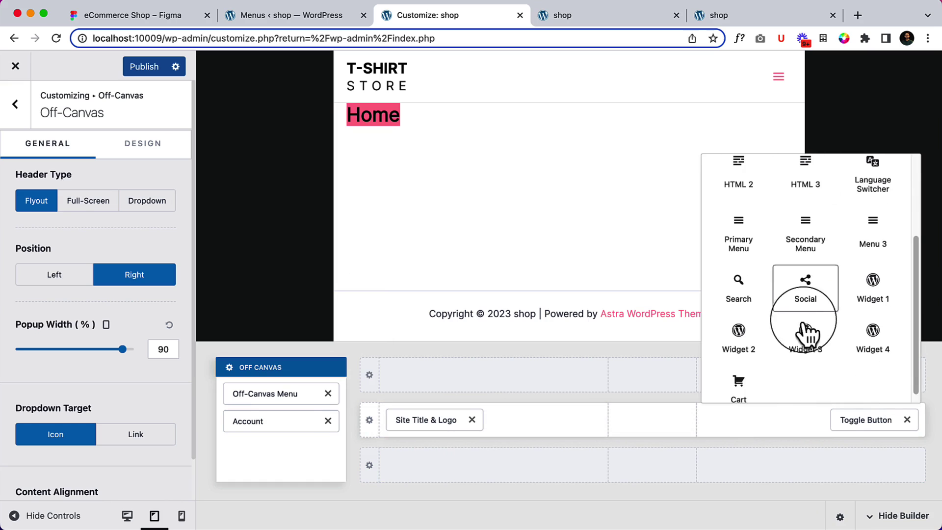
pyautogui.click(741, 387)
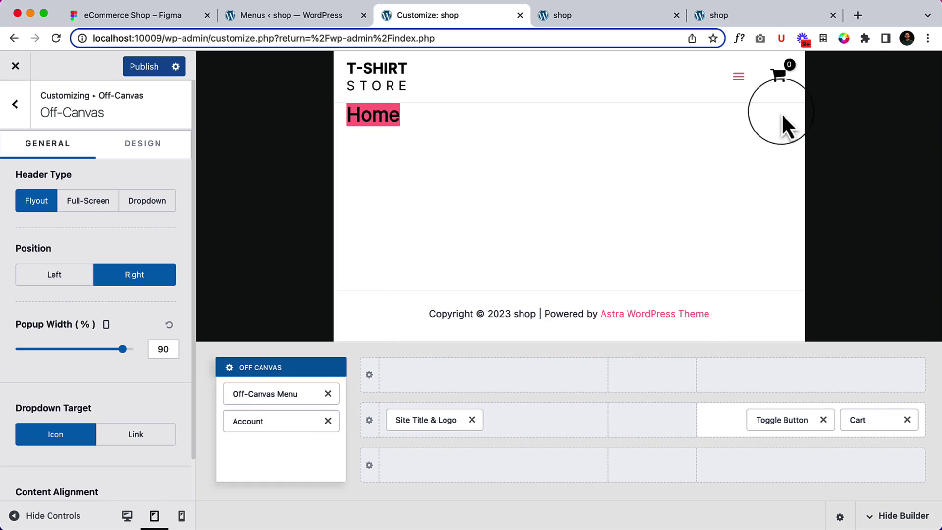
pyautogui.moveTo(859, 417); pyautogui.dragTo(802, 421)
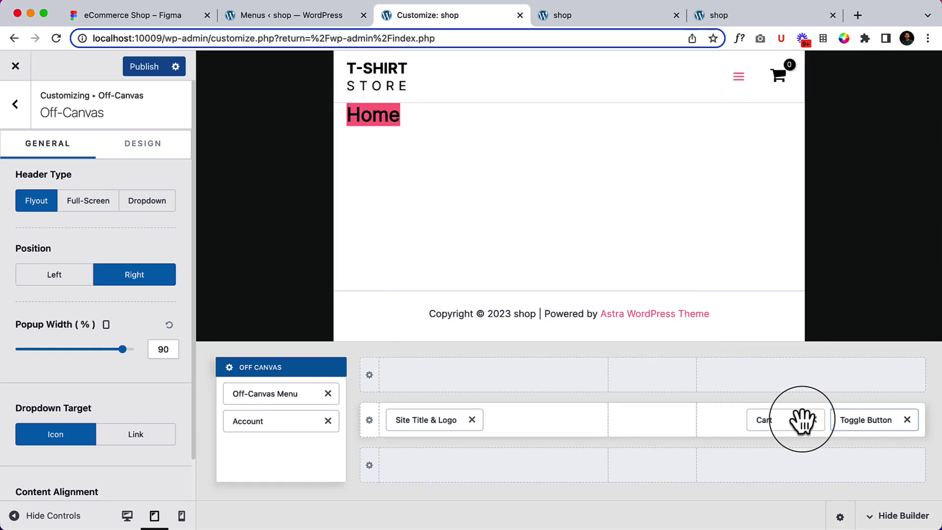
# Step: Give the Toggle Button the thick three-bar icon and the Outline style
pyautogui.click(879, 425)
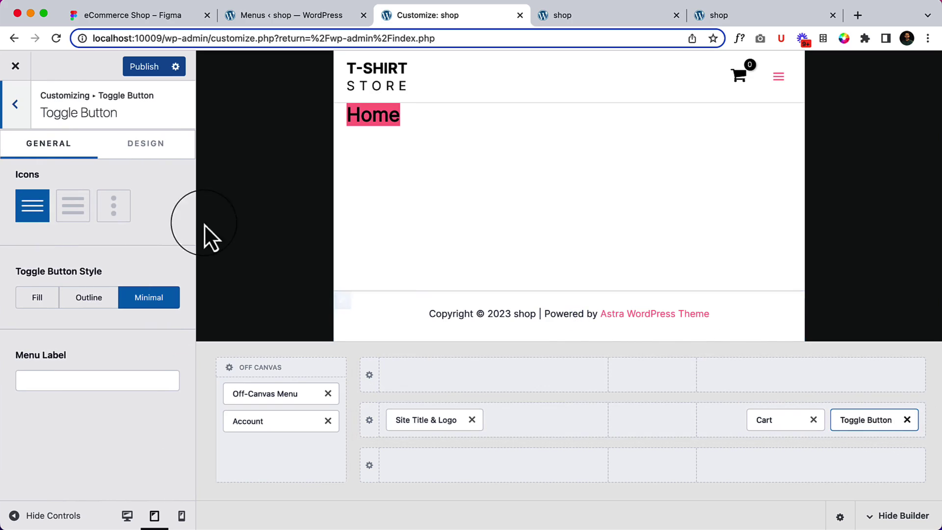
pyautogui.click(78, 216)
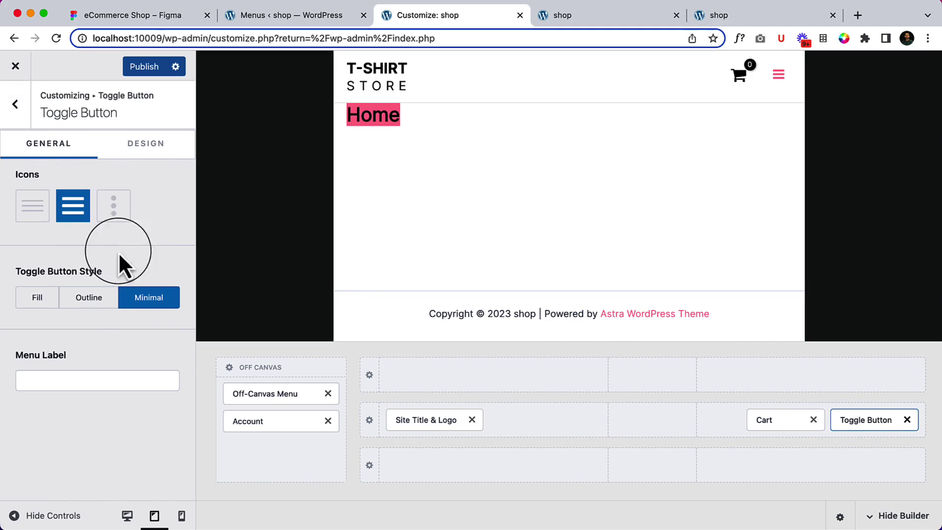
pyautogui.click(88, 301)
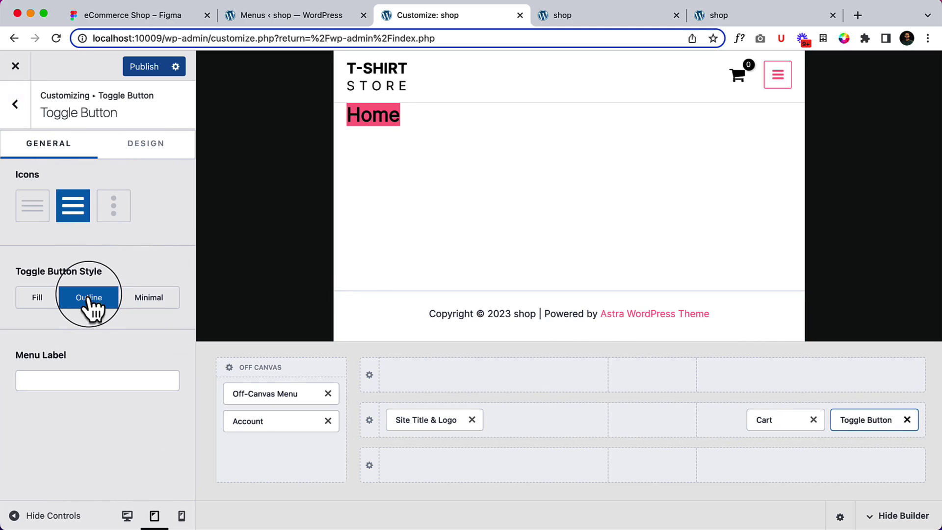
# Step: Set the Toggle Button's icon color and border color to black and test opening and closing the flyout in the tablet preview
pyautogui.click(171, 156)
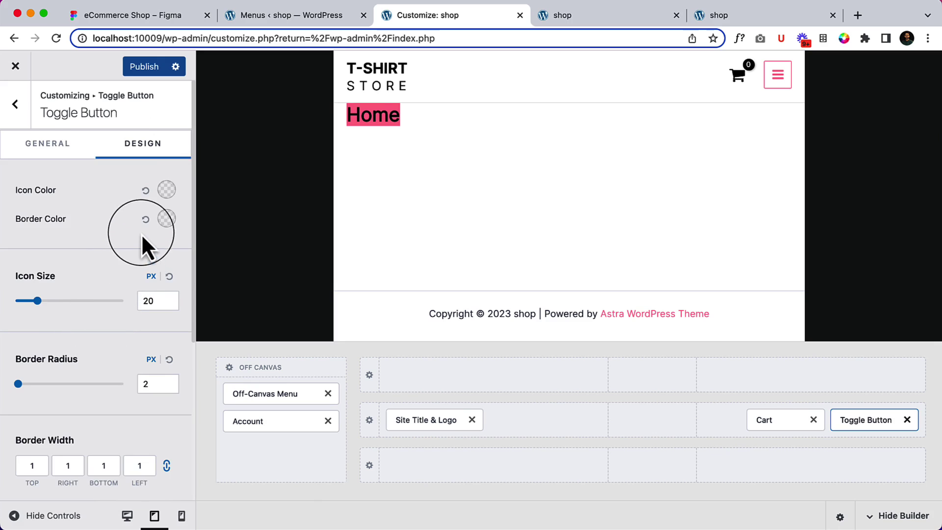
pyautogui.click(166, 192)
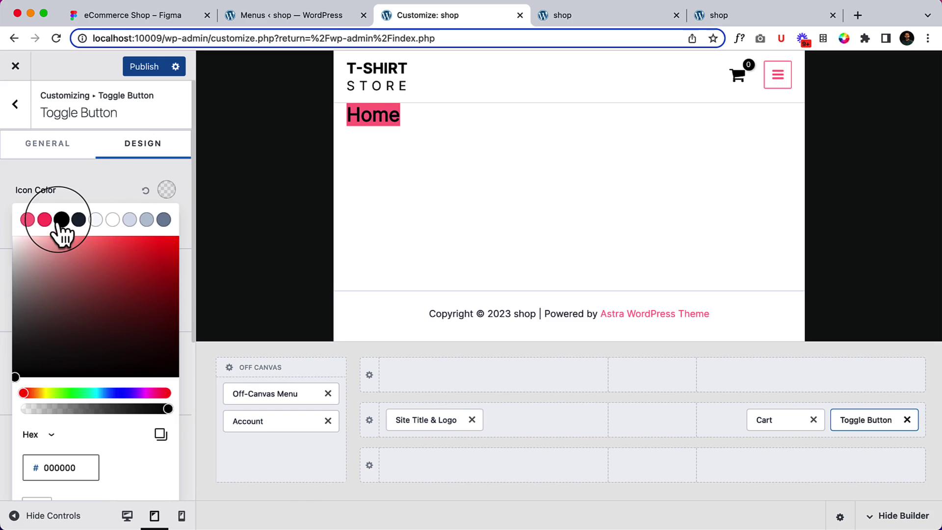
pyautogui.click(100, 189)
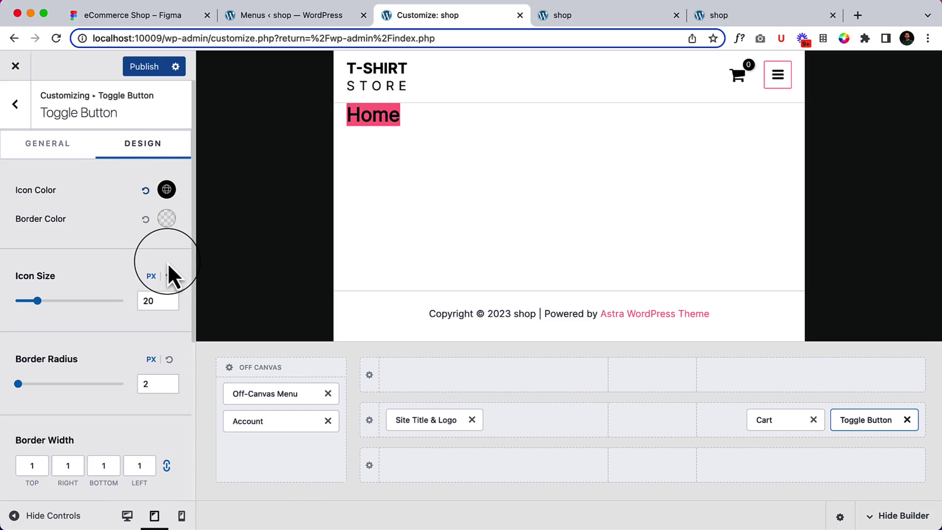
pyautogui.click(167, 219)
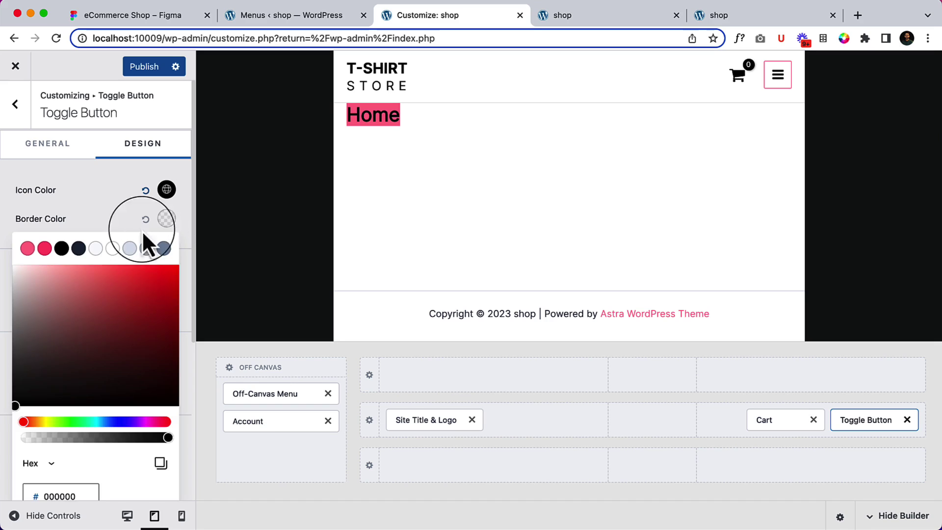
pyautogui.click(61, 249)
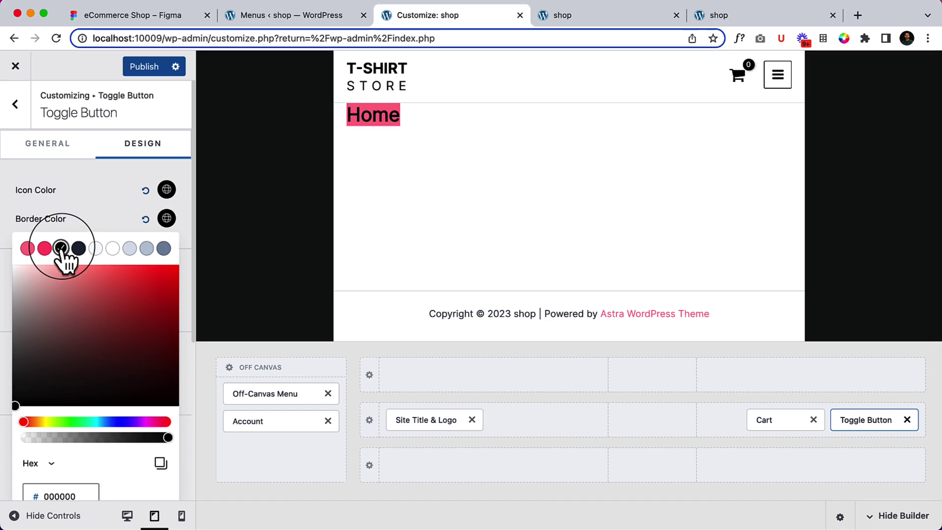
pyautogui.click(95, 213)
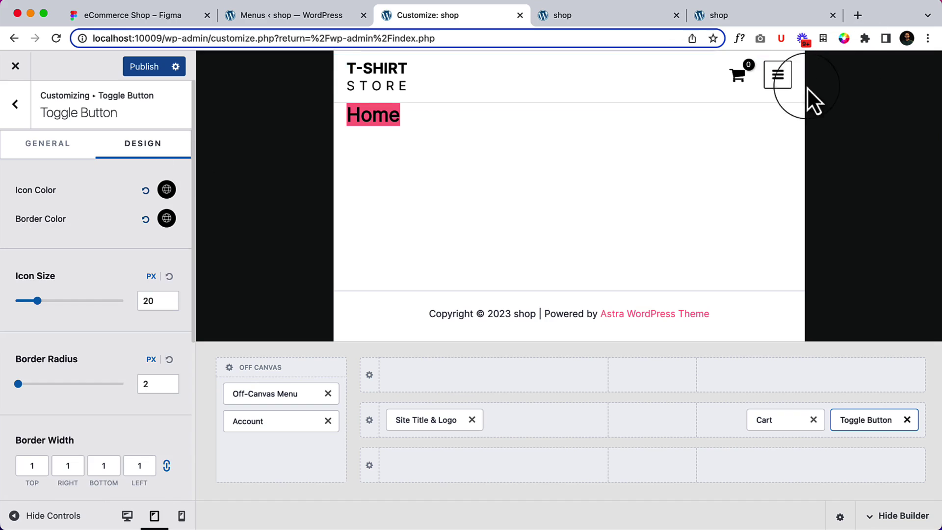
pyautogui.click(777, 76)
pyautogui.click(790, 69)
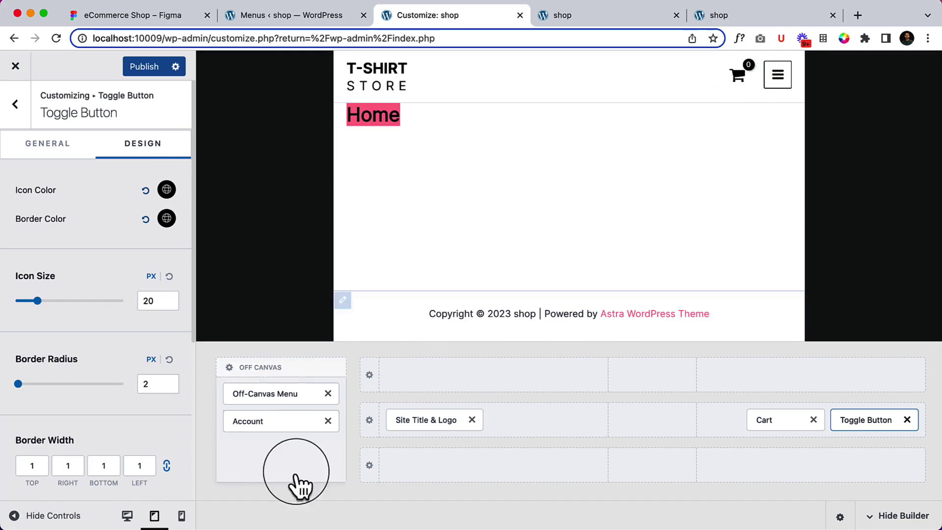
# Step: Check the header in the mobile preview and publish the customizations
pyautogui.click(183, 515)
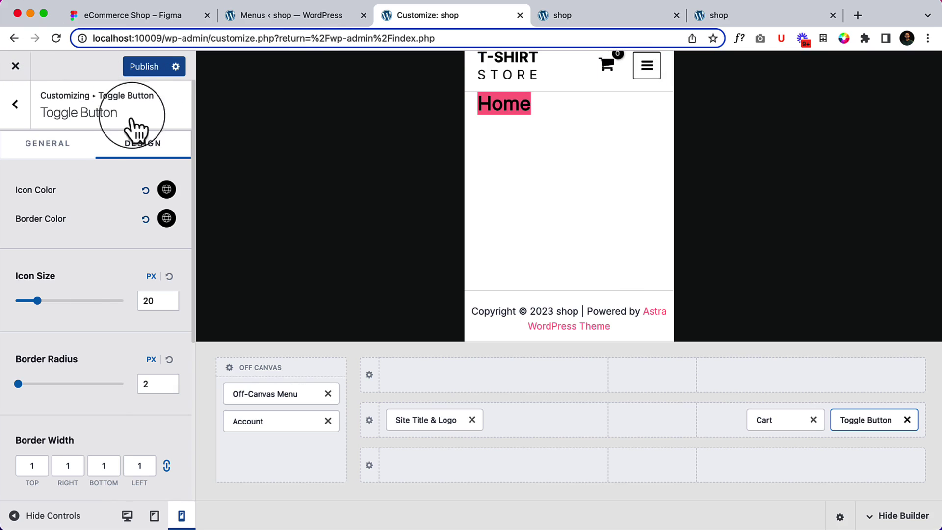
pyautogui.scroll(-5, 96, 393)
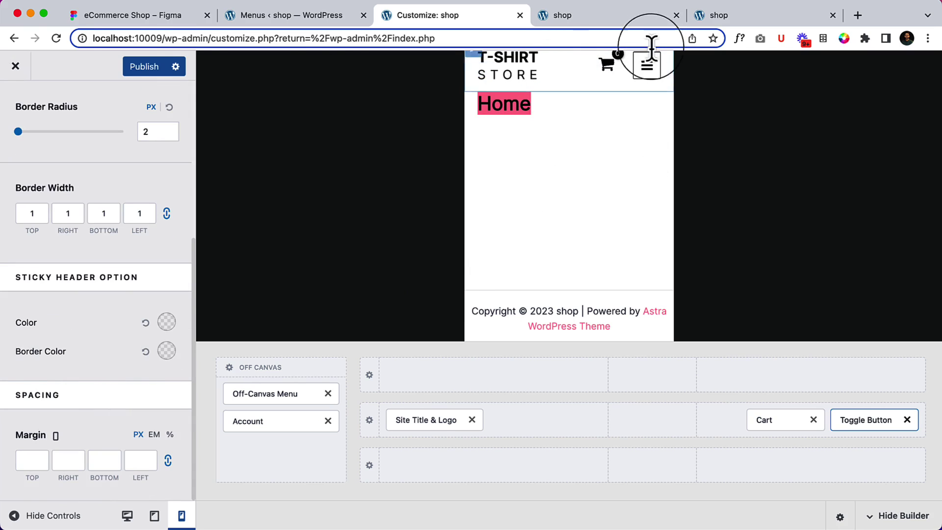
pyautogui.click(140, 67)
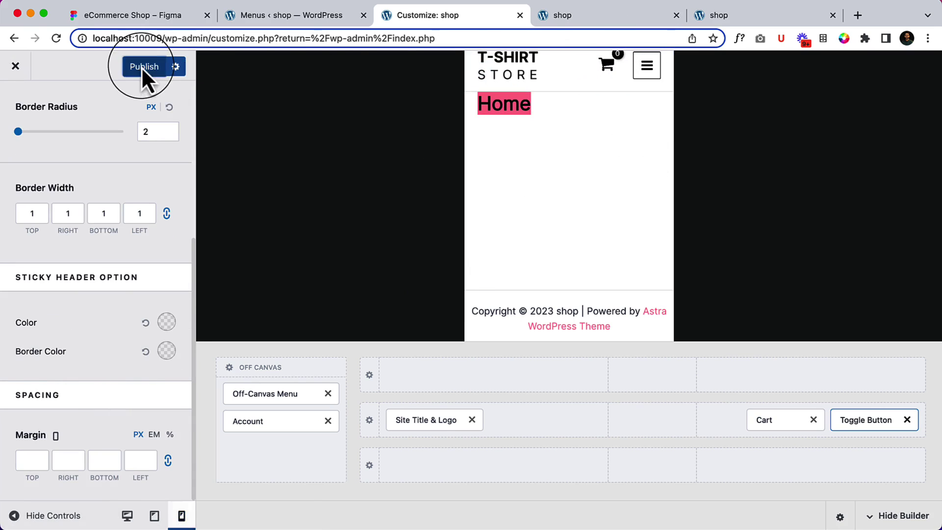
# Step: Reload the live shop page at mobile size and test opening and closing its flyout menu
pyautogui.click(575, 8)
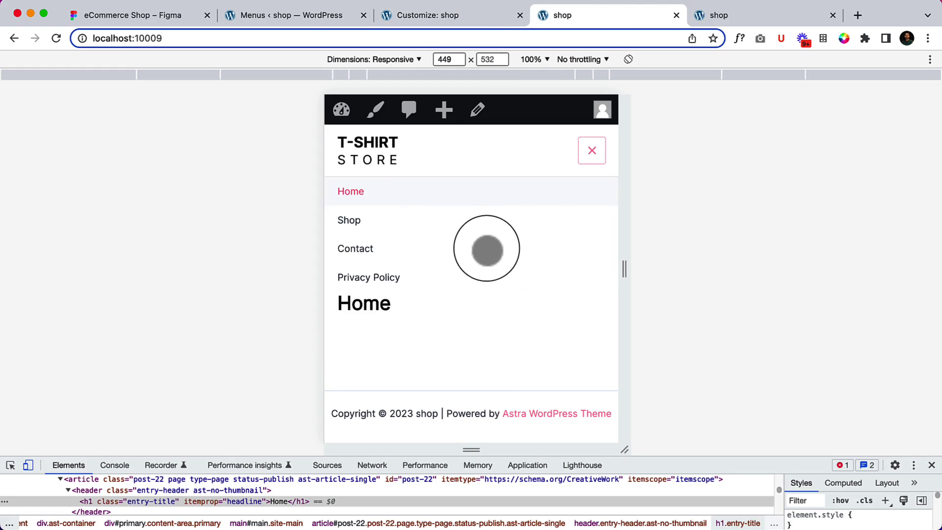
pyautogui.rightClick(533, 196)
pyautogui.click(570, 232)
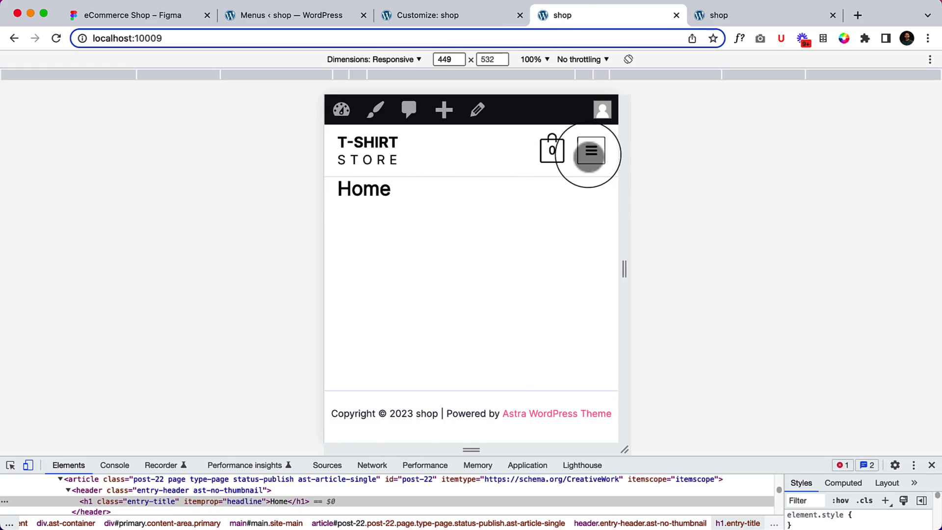
pyautogui.click(589, 151)
pyautogui.click(603, 143)
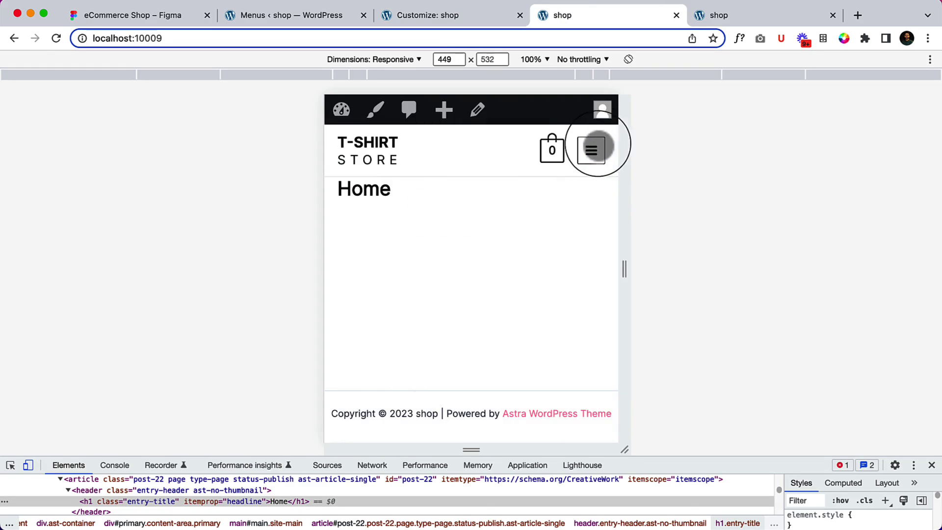
pyautogui.click(589, 151)
pyautogui.click(603, 142)
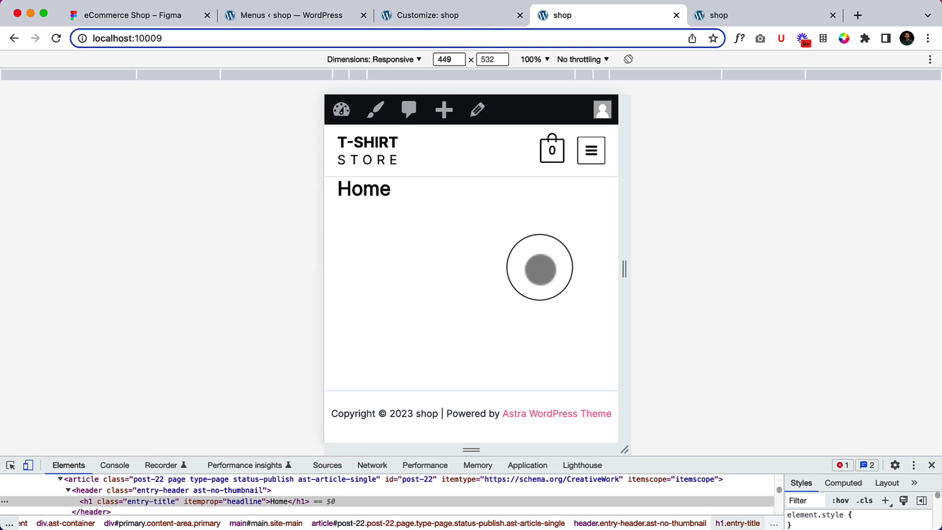
# Step: Open and close the Shopping Cart flyout on the live page and widen the responsive viewport to 495 px
pyautogui.click(551, 150)
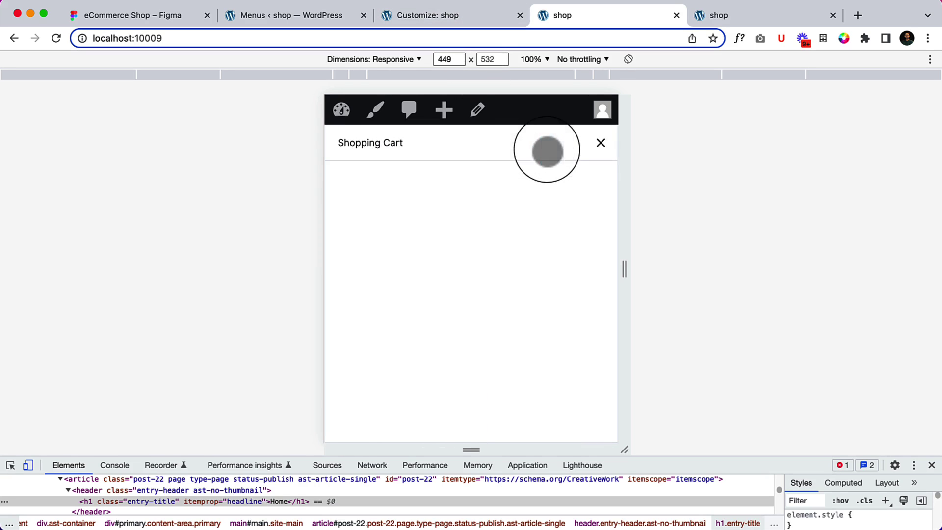
pyautogui.click(603, 144)
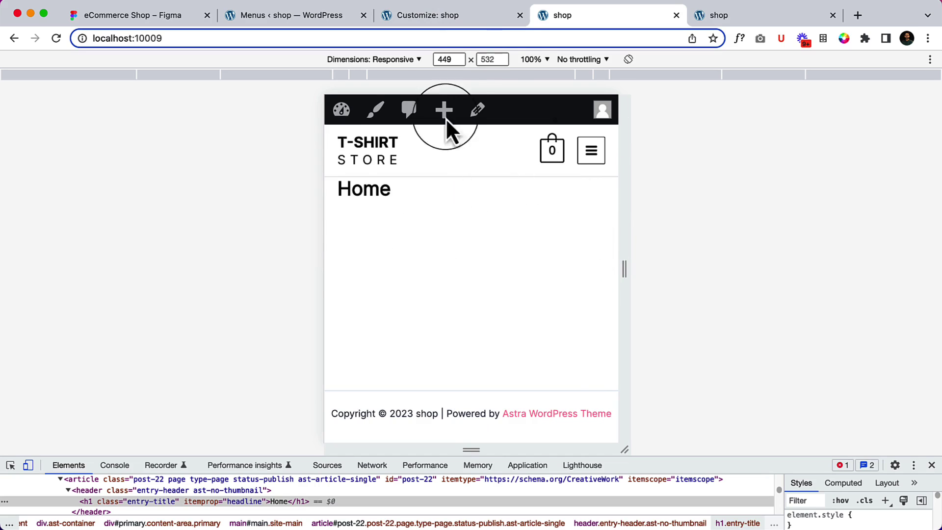
pyautogui.moveTo(625, 270)
pyautogui.mouseDown()
pyautogui.moveTo(808, 252)
pyautogui.moveTo(640, 246)
pyautogui.moveTo(918, 254)
pyautogui.moveTo(677, 255)
pyautogui.moveTo(640, 265)
pyautogui.mouseUp()
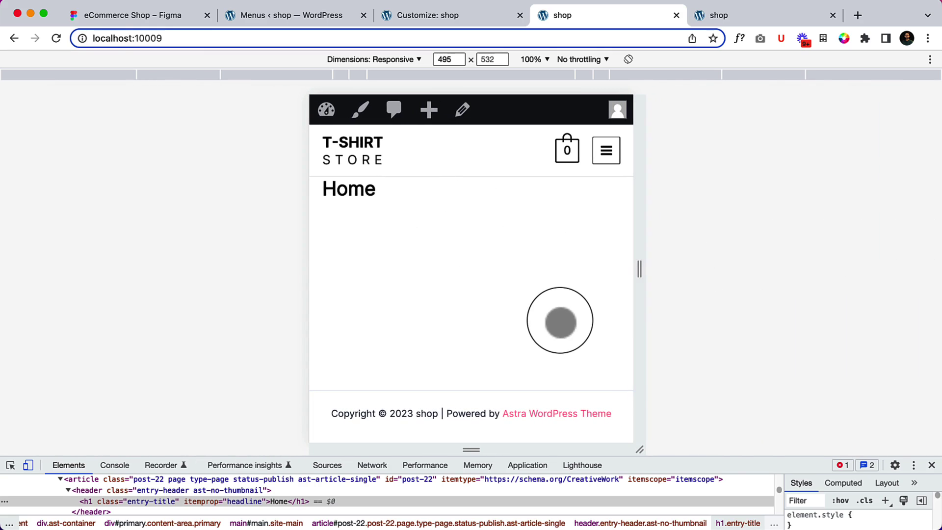